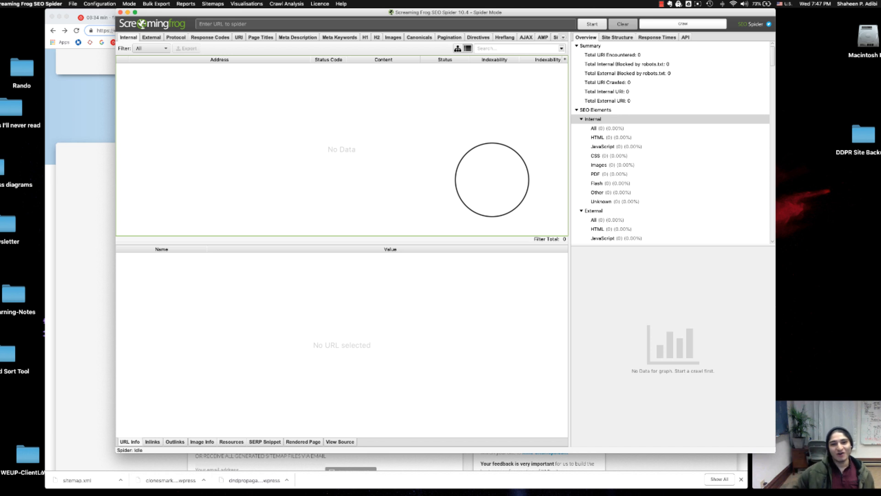
# Switch to the browser and open the XML-Sitemaps.com home page with its online sitemap generator.
pyautogui.click(69, 177)
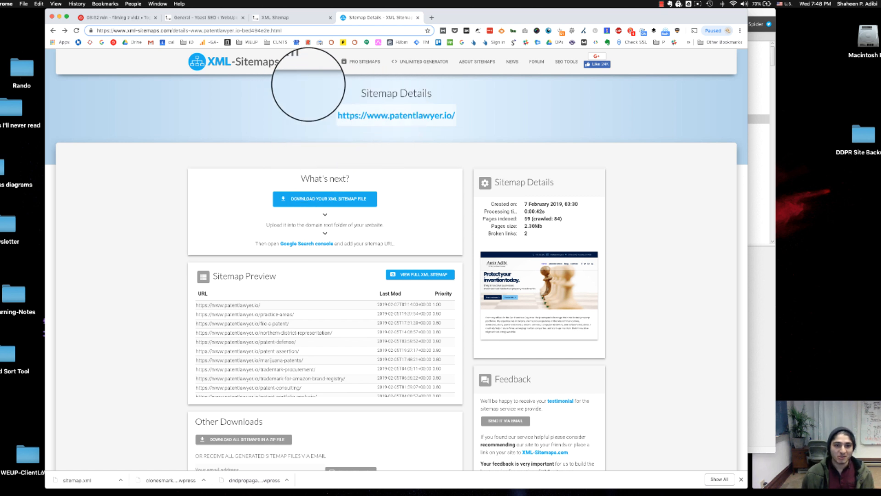
pyautogui.click(287, 61)
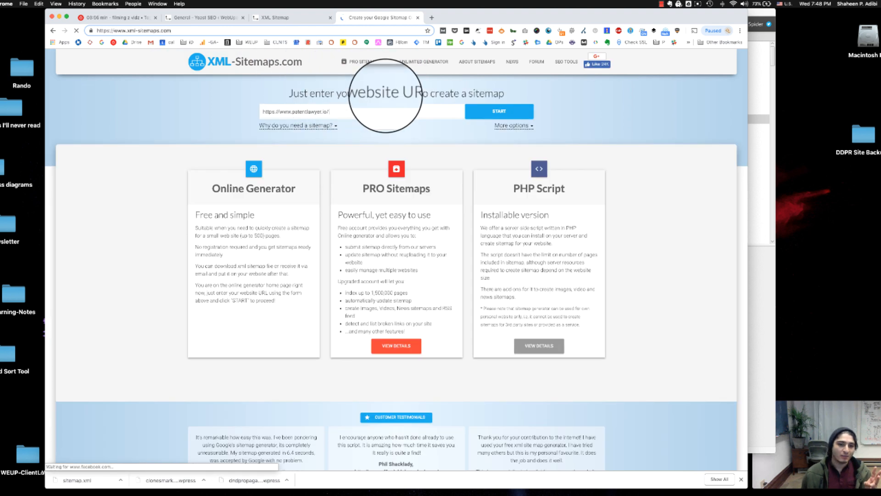
pyautogui.click(760, 55)
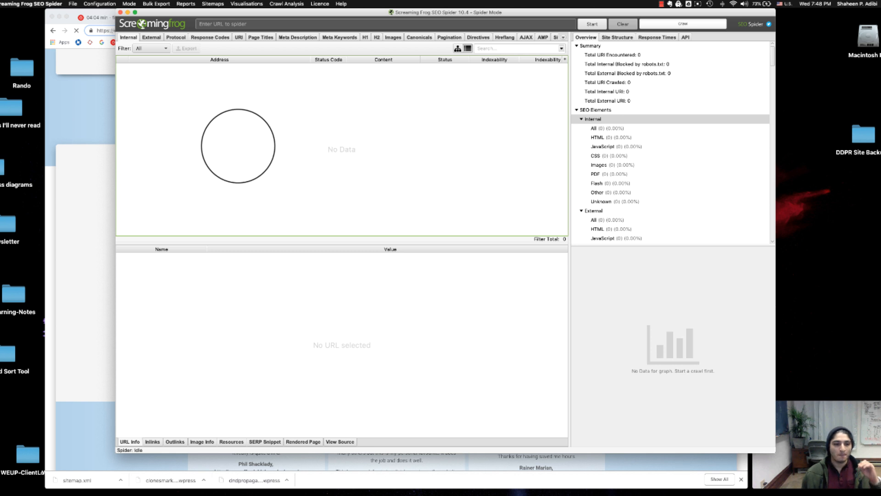
pyautogui.click(99, 189)
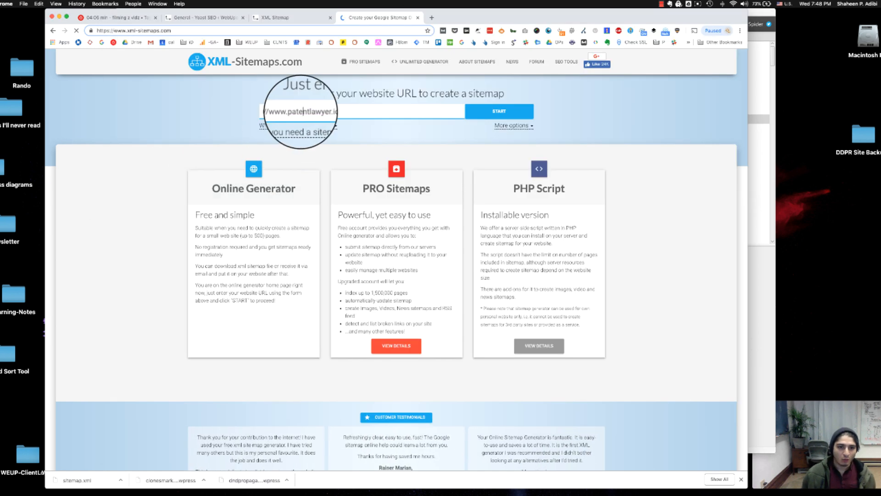
pyautogui.press('super+a')
pyautogui.press('BackSpace')
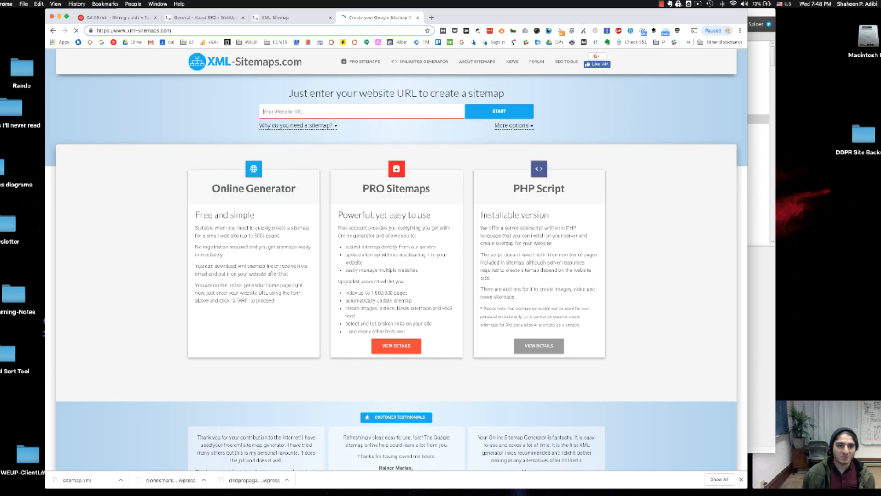
pyautogui.write('https://www.patentlawyer.io/')
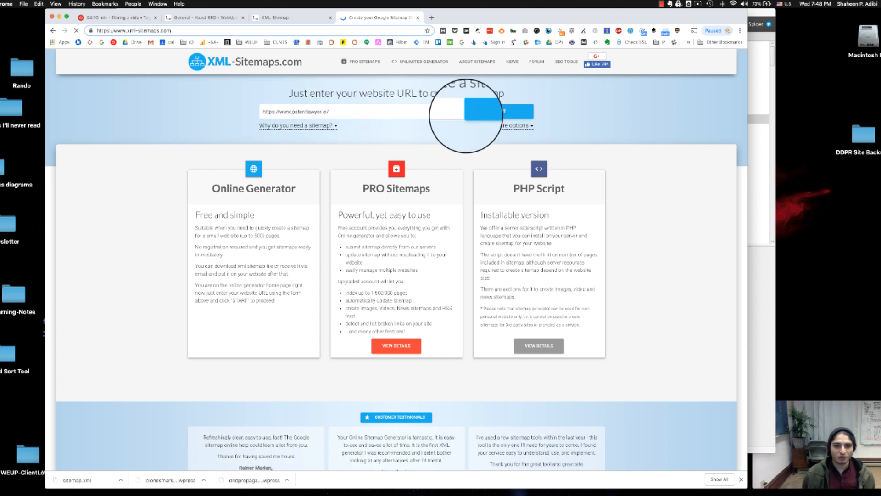
pyautogui.click(466, 116)
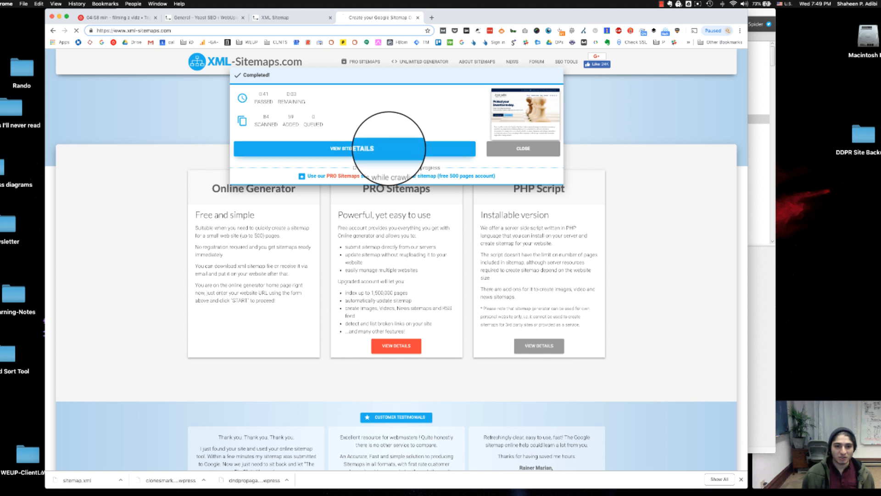
pyautogui.click(364, 148)
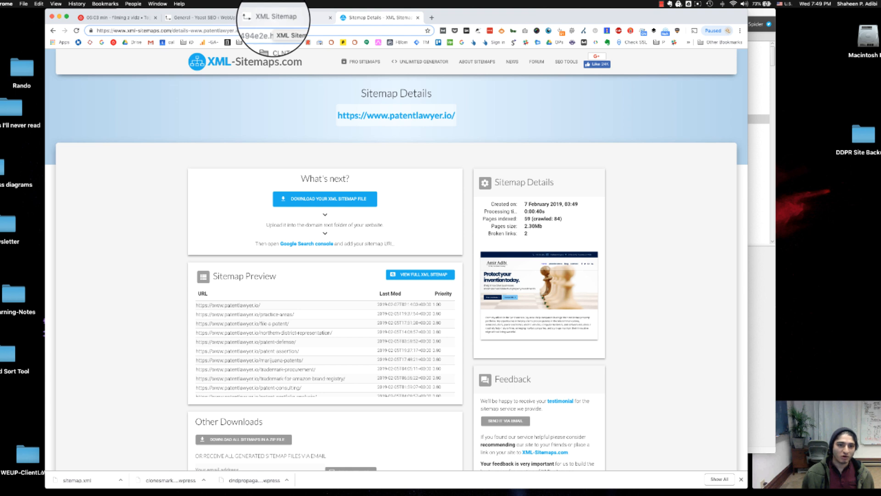
# Switch to the Yoast SEO features page in WordPress and show the explanation of the XML sitemaps feature.
pyautogui.click(273, 18)
pyautogui.click(221, 18)
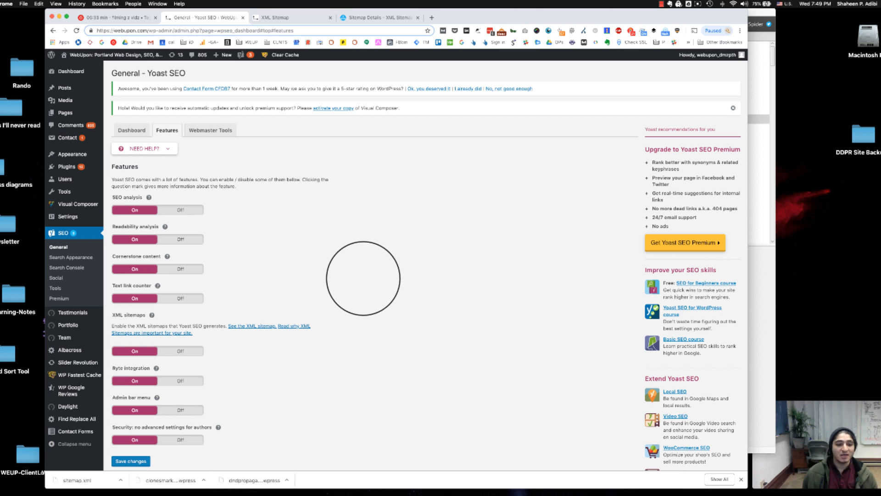
pyautogui.click(151, 315)
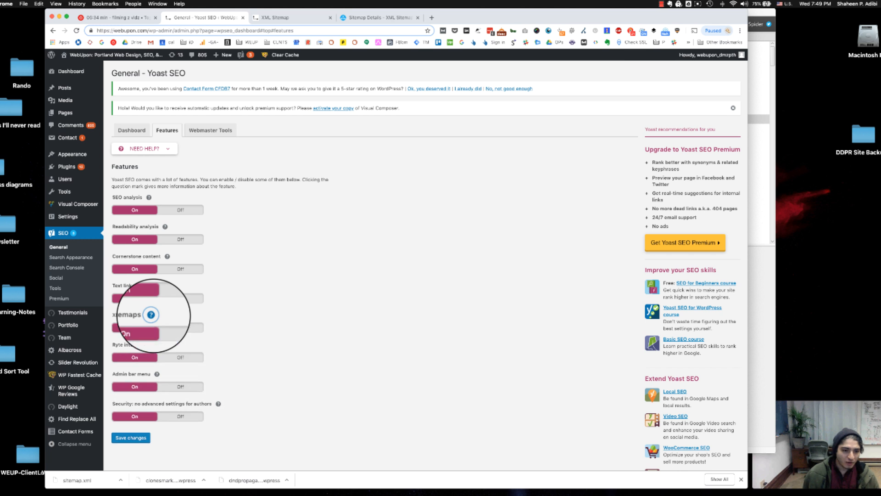
pyautogui.click(151, 314)
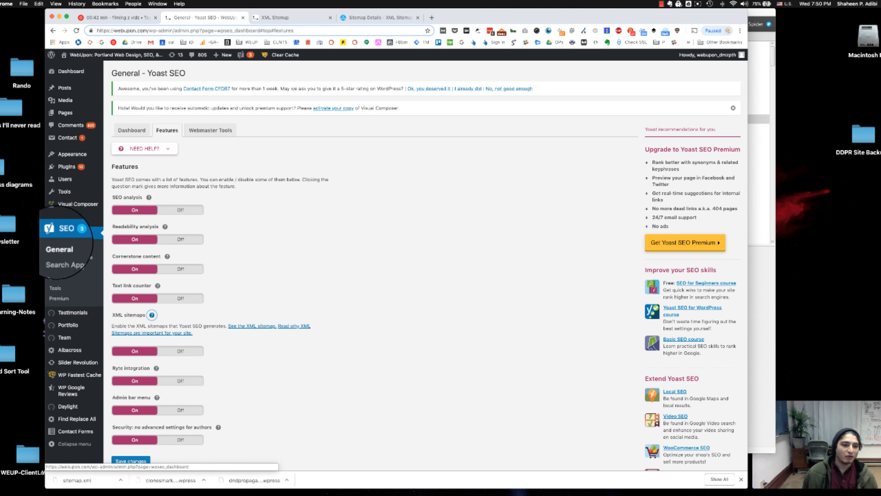
# View the Yoast SEO dashboard and open the plugin's Search Appearance settings.
pyautogui.click(69, 233)
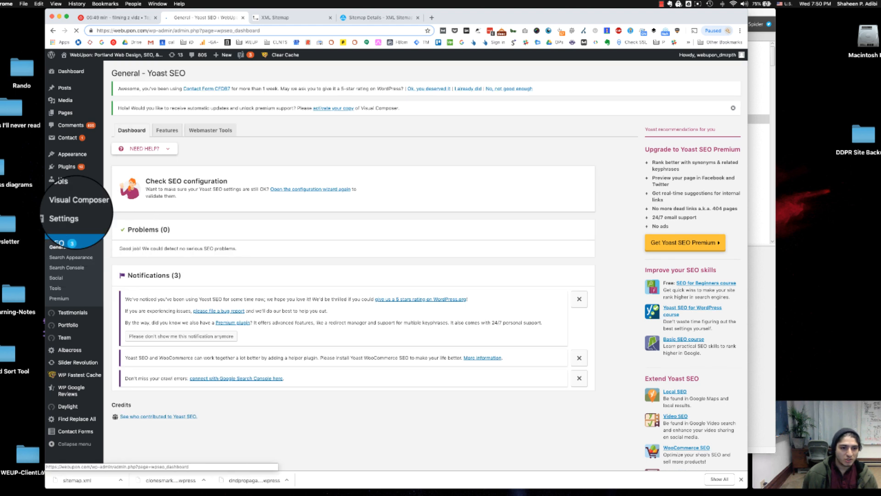
pyautogui.scroll(-4, 206, 246)
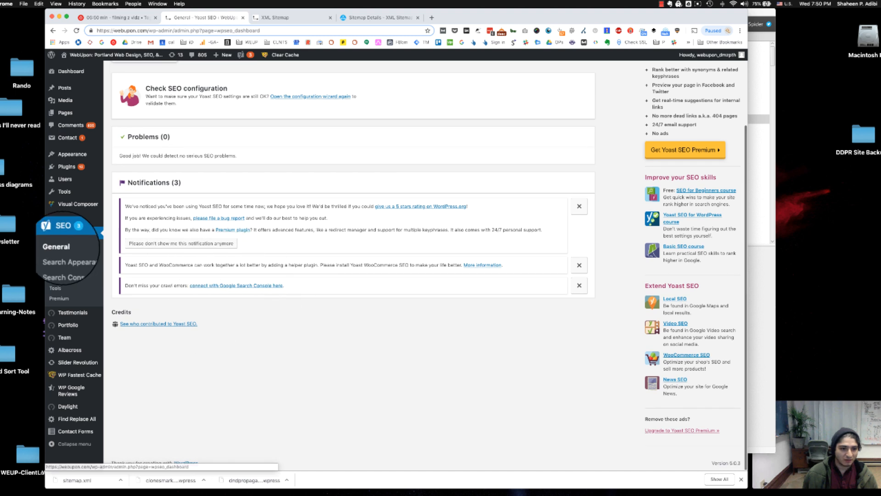
pyautogui.click(73, 257)
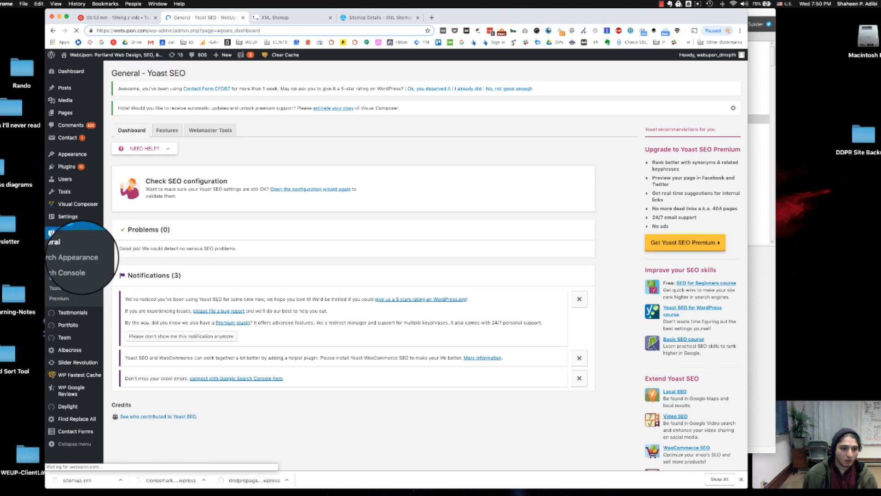
pyautogui.click(76, 257)
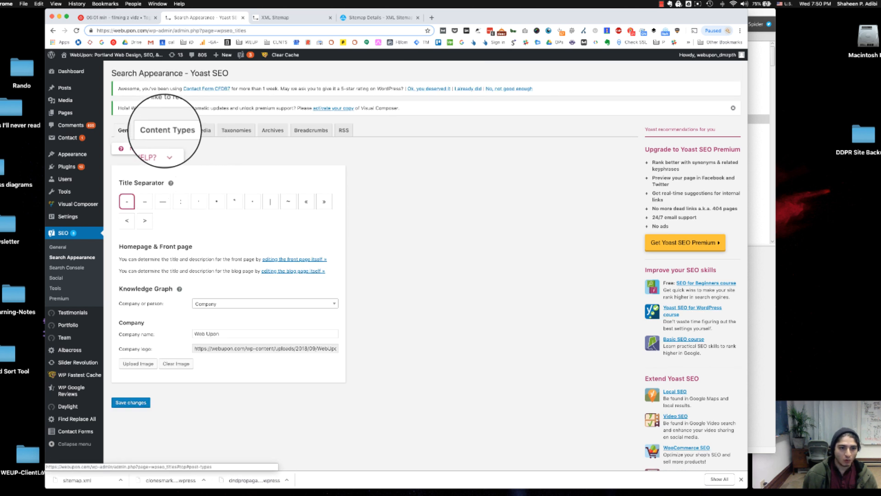
# Look through the Content Types and Taxonomies settings under Search Appearance.
pyautogui.click(163, 130)
pyautogui.click(205, 131)
pyautogui.click(163, 131)
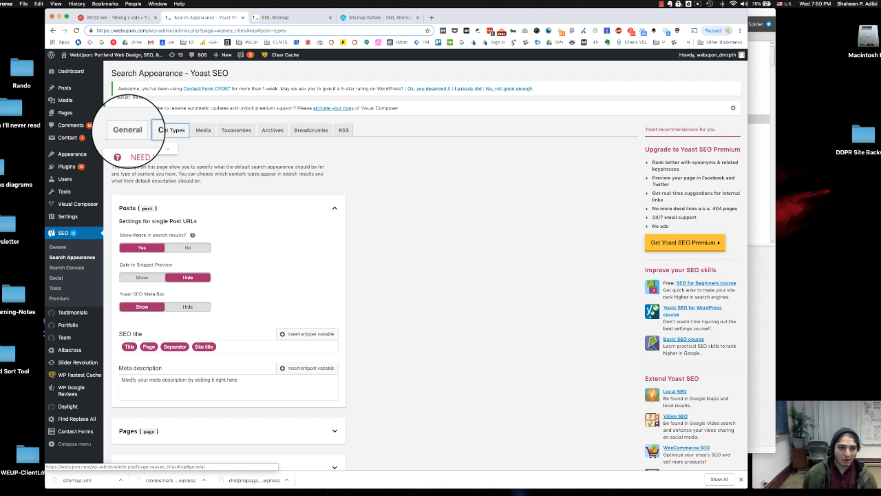
pyautogui.click(128, 131)
pyautogui.click(239, 130)
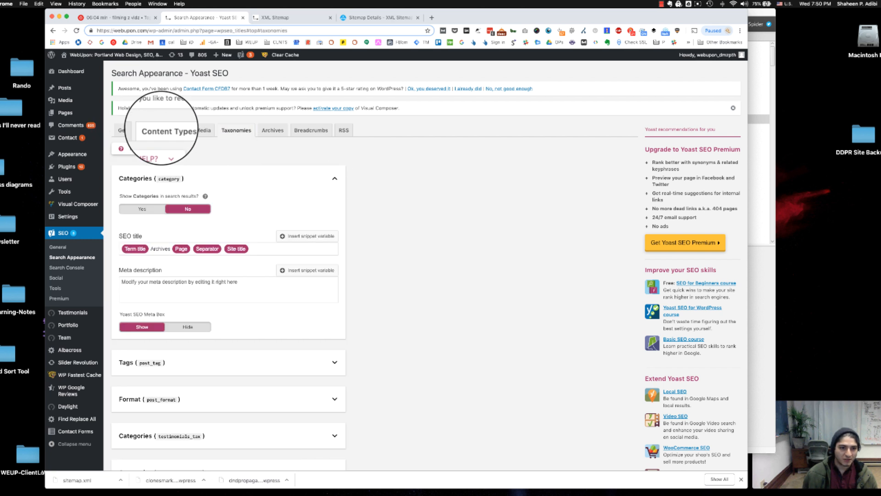
pyautogui.click(163, 130)
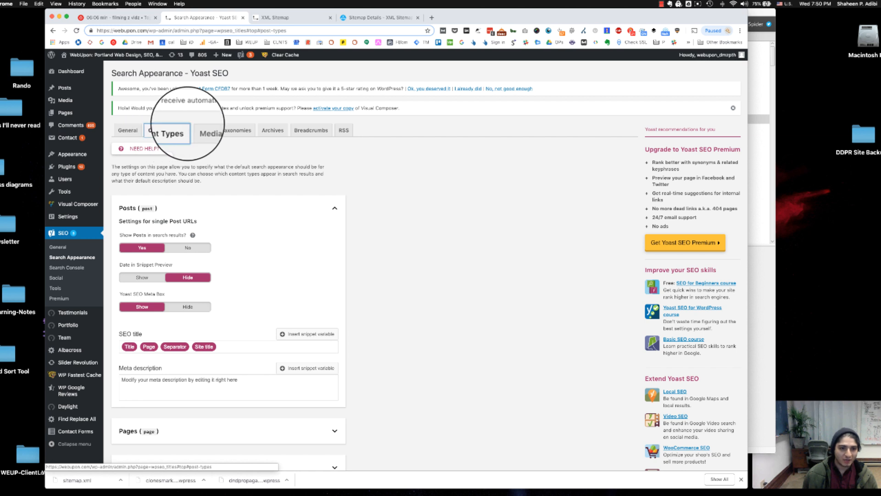
# From the Yoast SEO general features, open the generated XML sitemap in a new browser tab and view it.
pyautogui.click(69, 254)
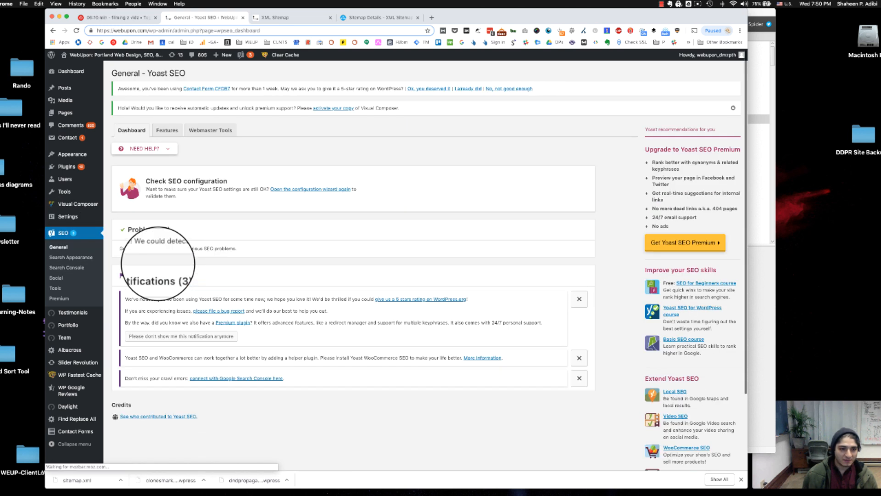
pyautogui.click(166, 130)
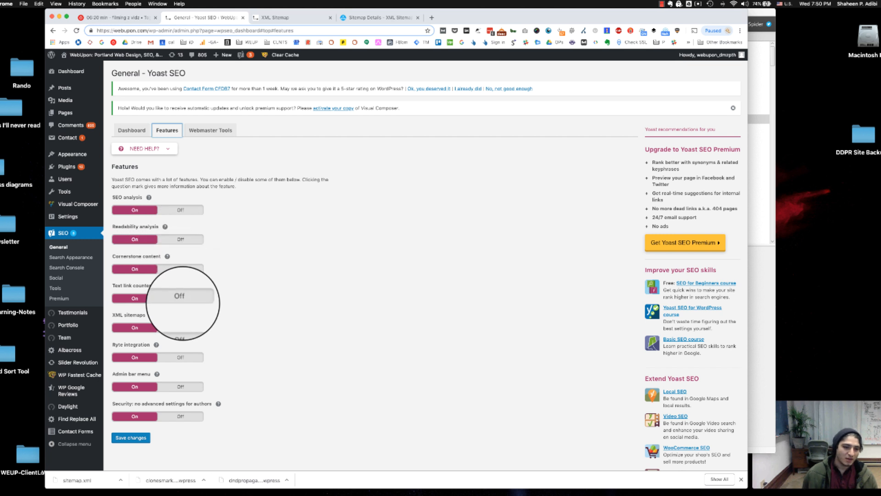
pyautogui.click(151, 315)
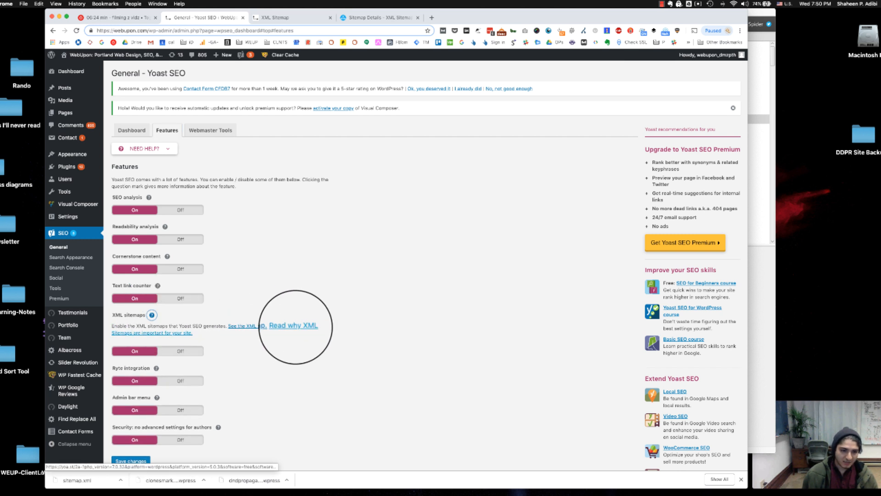
pyautogui.rightClick(264, 326)
pyautogui.click(281, 331)
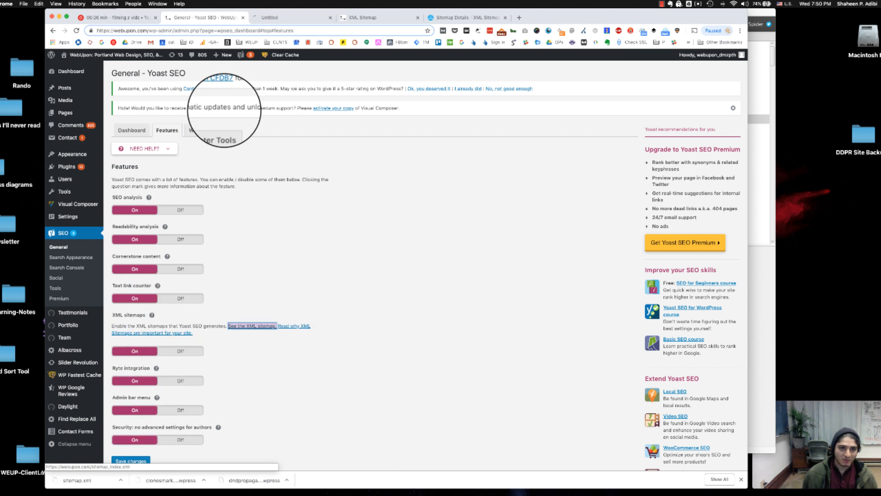
pyautogui.click(281, 18)
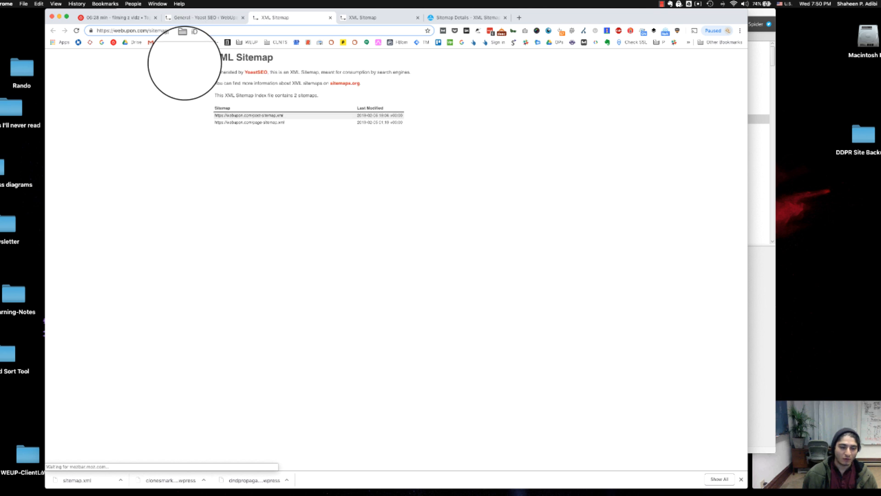
# Highlight sitemap_index.xml in the address and the page sitemap entry, and open page-sitemap.xml.
pyautogui.moveTo(196, 30); pyautogui.dragTo(148, 31)
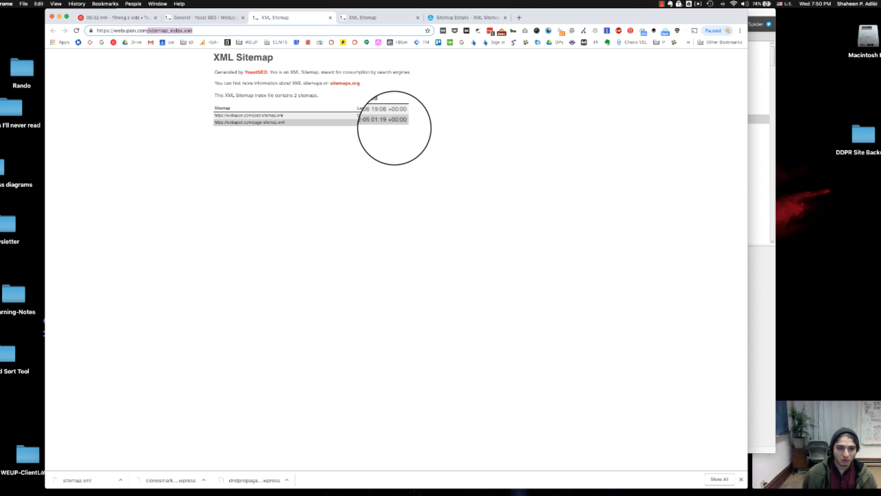
pyautogui.moveTo(414, 125); pyautogui.dragTo(242, 129)
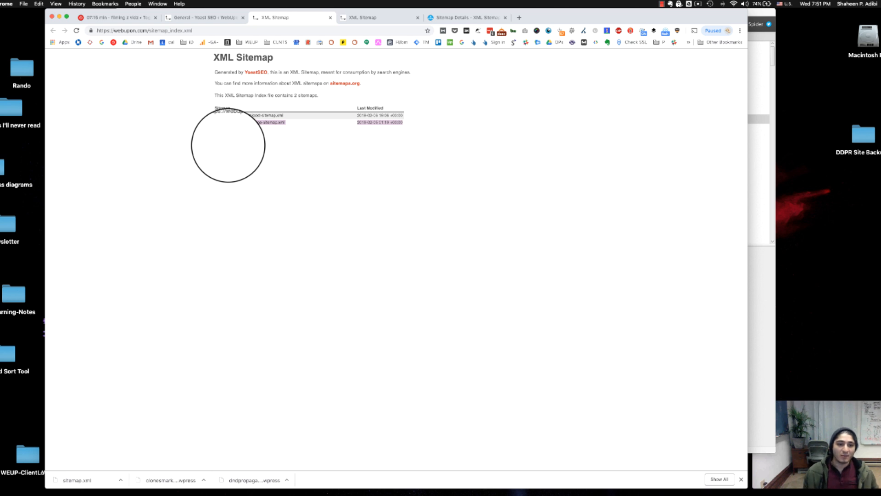
pyautogui.click(276, 122)
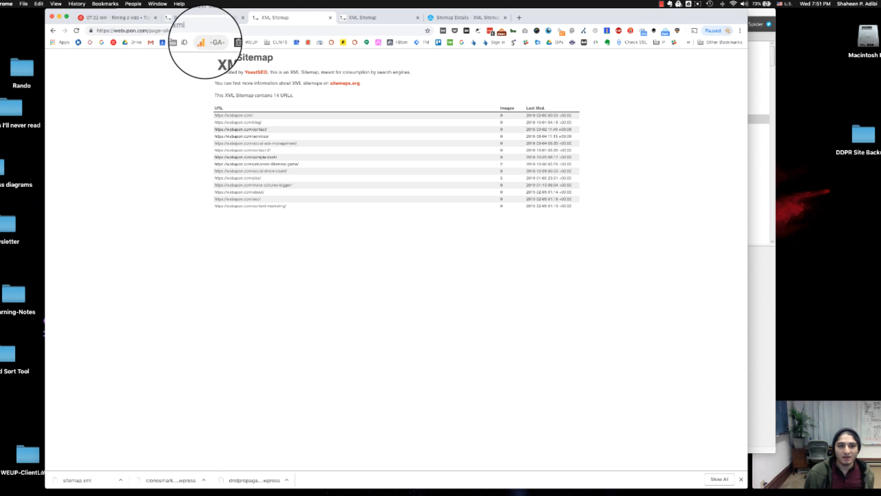
# Return to Yoast SEO in WordPress and open the content type settings under Search Appearance.
pyautogui.click(221, 18)
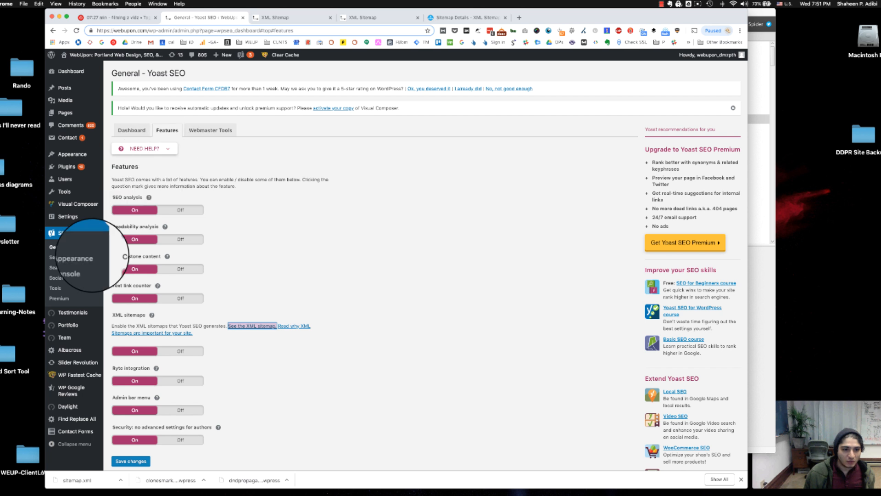
pyautogui.click(73, 257)
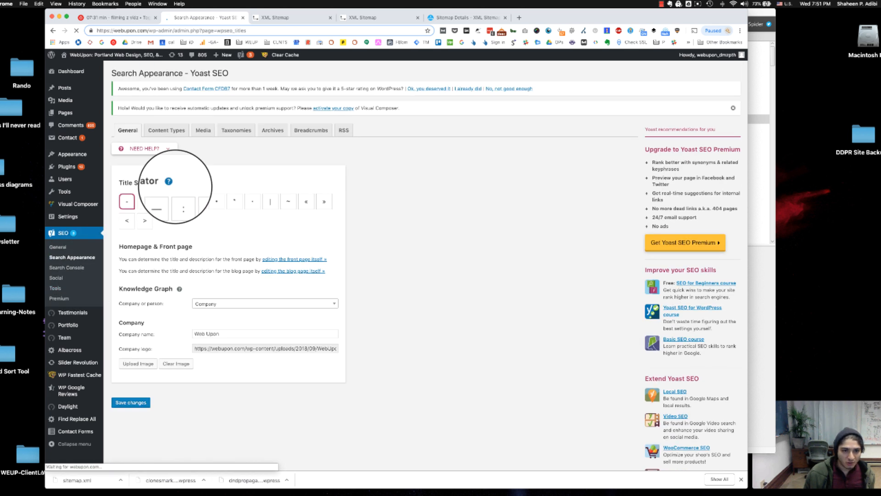
pyautogui.click(166, 131)
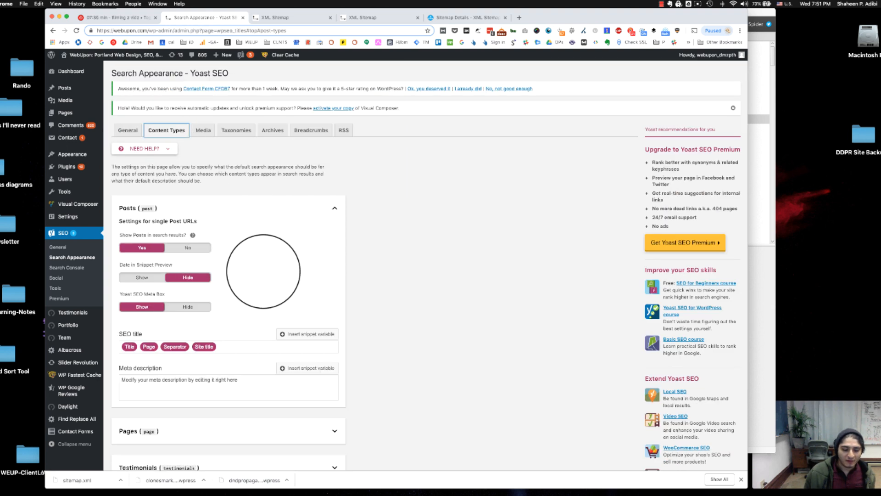
# Review the single post URL settings and highlight the Posts SEO title template.
pyautogui.scroll(-1, 263, 271)
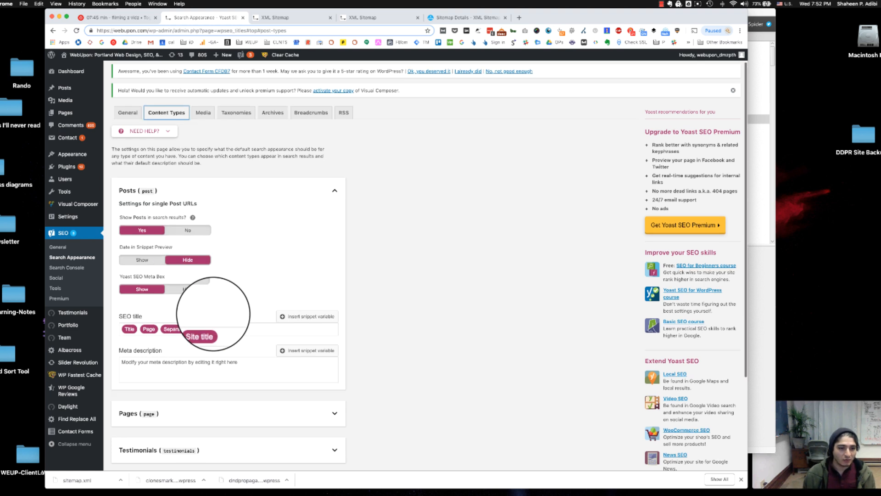
pyautogui.scroll(-5, 129, 250)
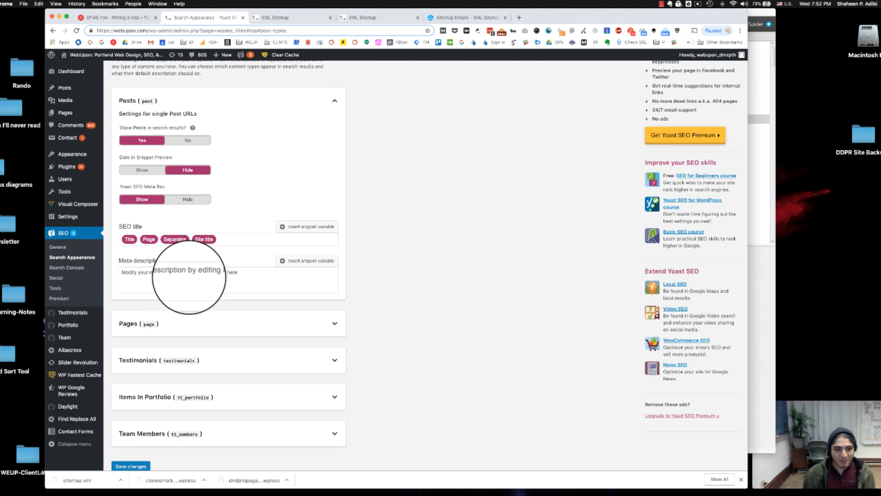
pyautogui.moveTo(227, 241); pyautogui.dragTo(125, 237)
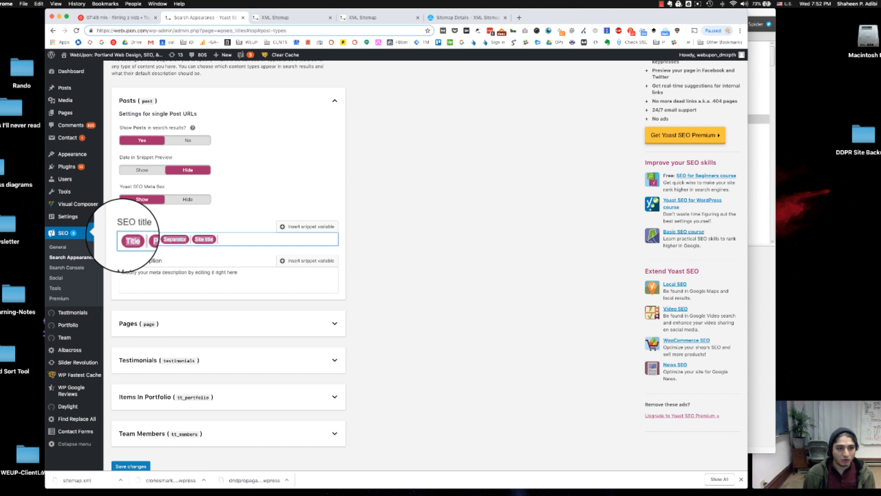
pyautogui.moveTo(65, 113)
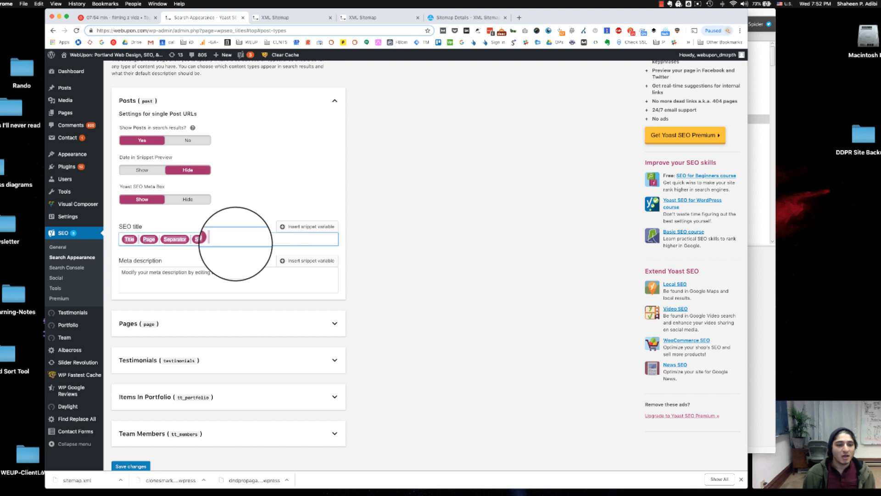
# Expand the Testimonials content type to view its search result, SEO title and meta description settings.
pyautogui.scroll(-2, 165, 358)
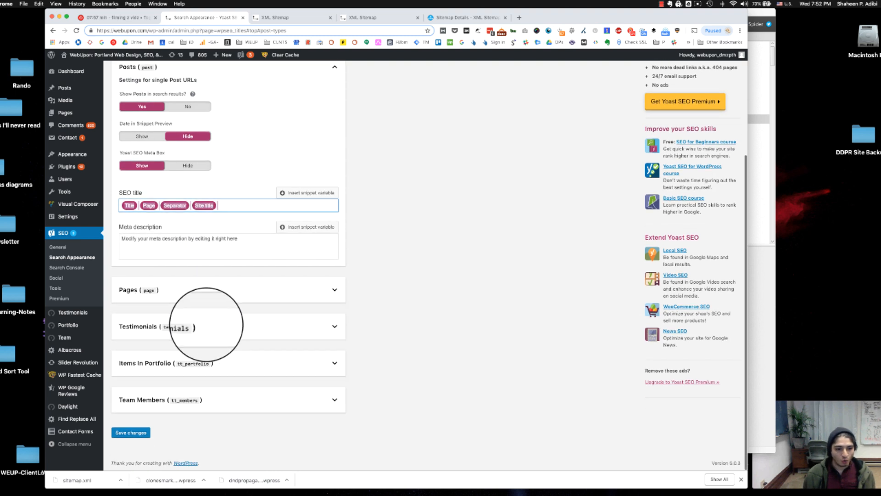
pyautogui.click(260, 323)
pyautogui.scroll(-8, 285, 321)
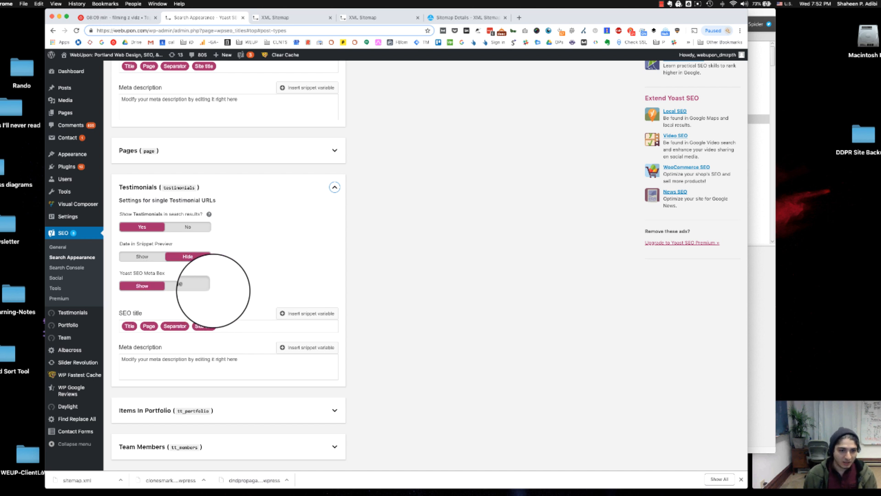
# Set Testimonials to No for showing in search results and expand the Items In Portfolio settings for review.
pyautogui.click(191, 227)
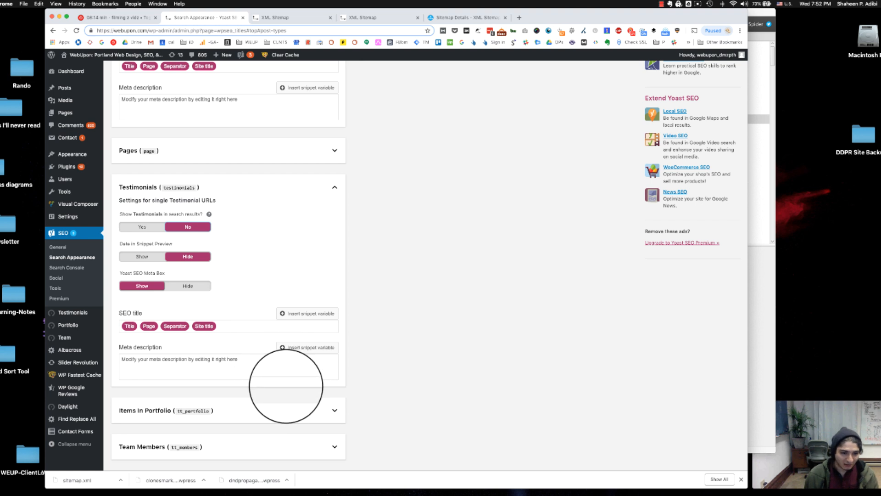
pyautogui.click(270, 410)
pyautogui.scroll(-3, 271, 414)
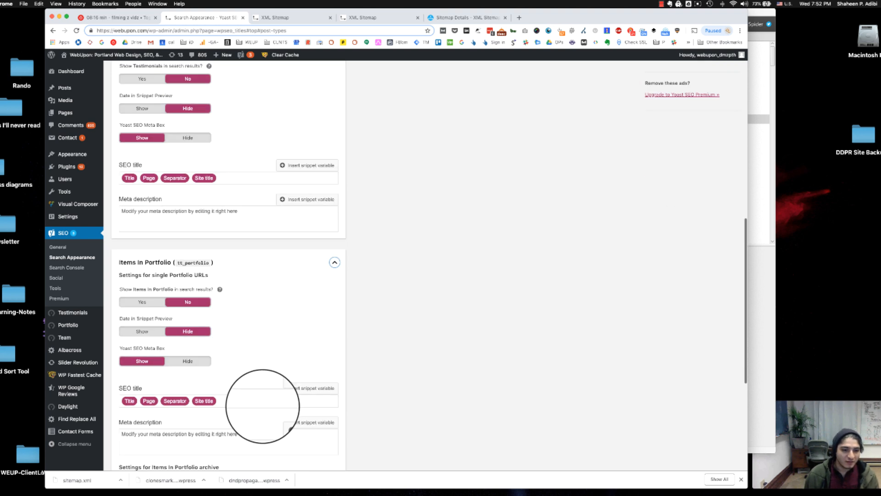
pyautogui.scroll(-3, 285, 422)
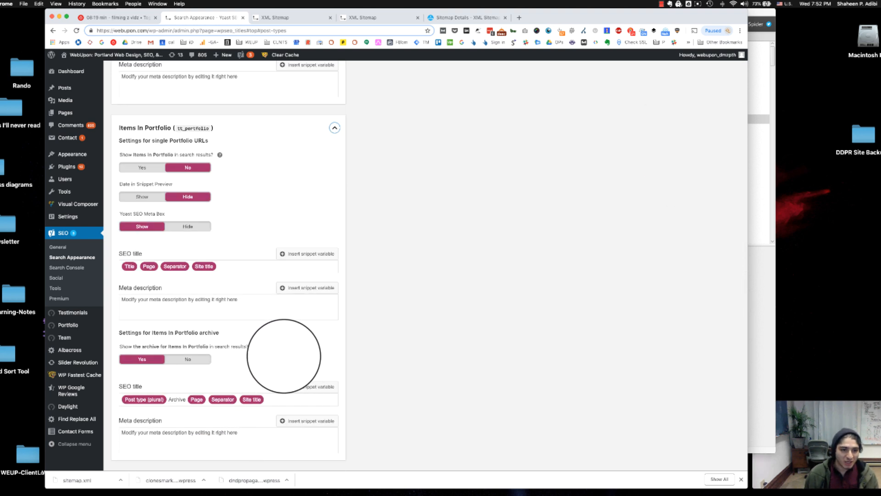
# Expand the Team Members content type and set its display in search results to No.
pyautogui.scroll(-1, 203, 242)
pyautogui.scroll(-2, 291, 418)
pyautogui.click(293, 401)
pyautogui.scroll(-3, 226, 413)
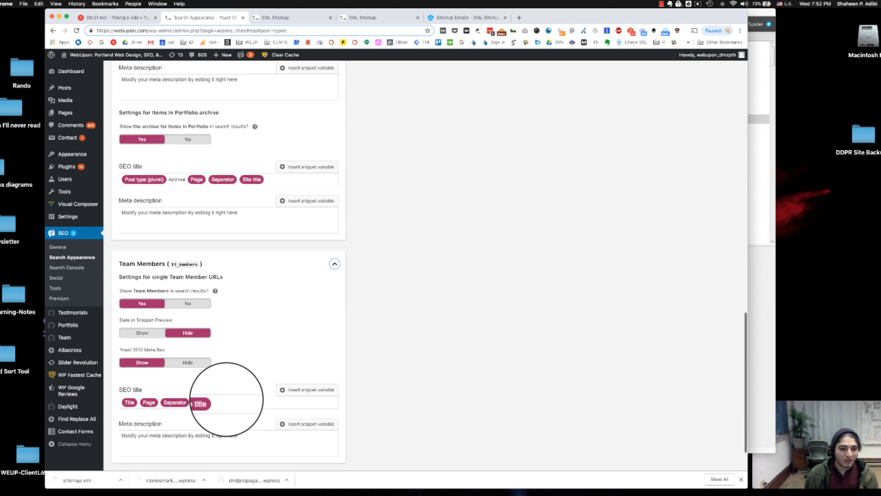
pyautogui.click(188, 302)
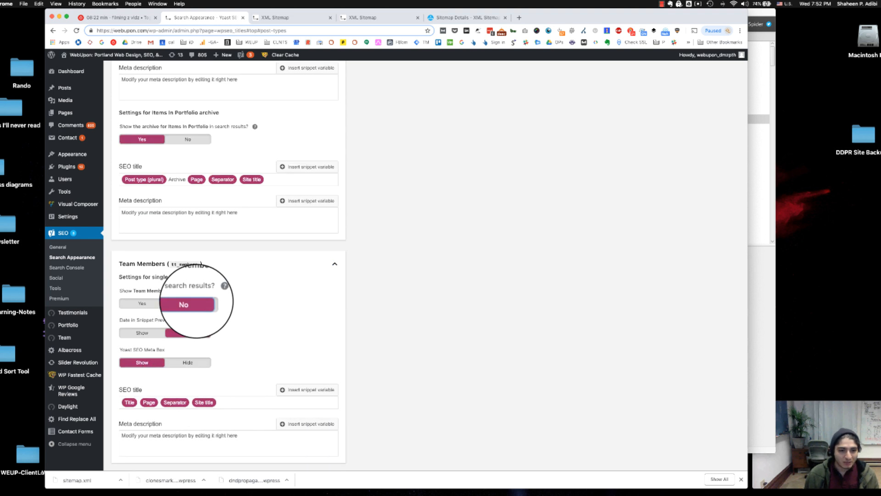
pyautogui.scroll(1, 199, 257)
pyautogui.scroll(3, 199, 257)
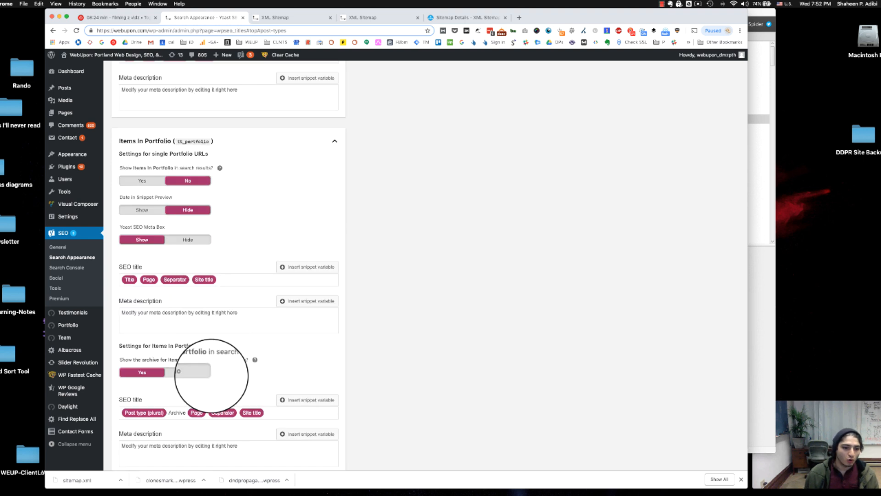
pyautogui.scroll(5, 216, 196)
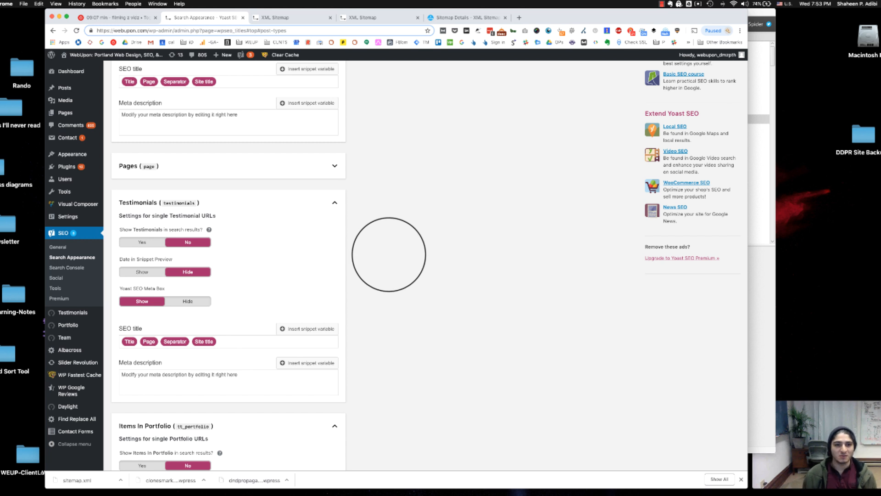
# Download the XML sitemap file from the online generator's details page and return to Yoast's sitemap_index.xml.
pyautogui.click(461, 18)
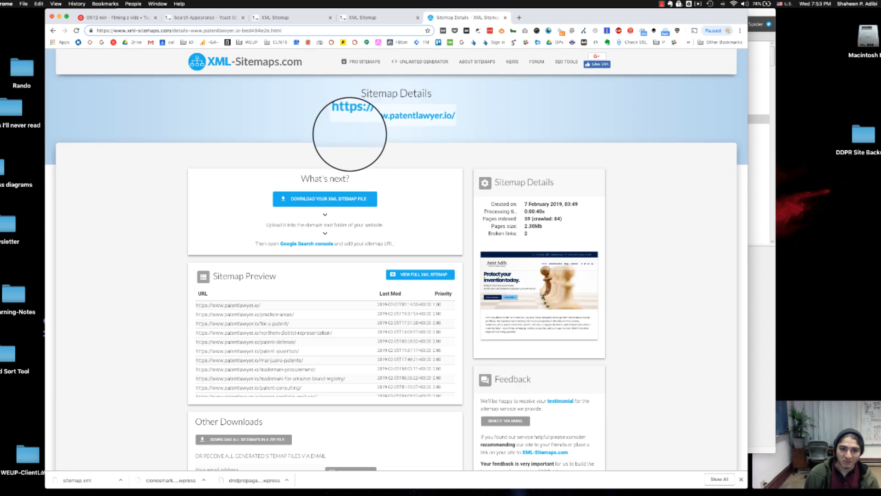
pyautogui.click(351, 198)
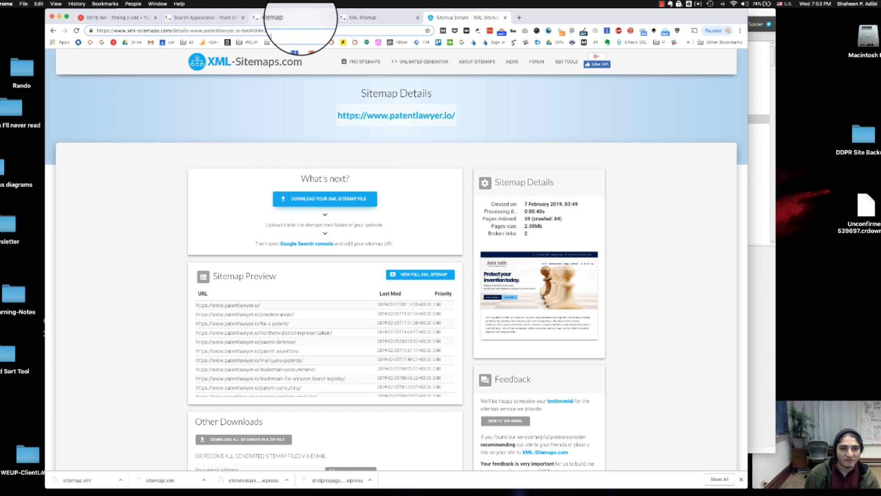
pyautogui.click(294, 17)
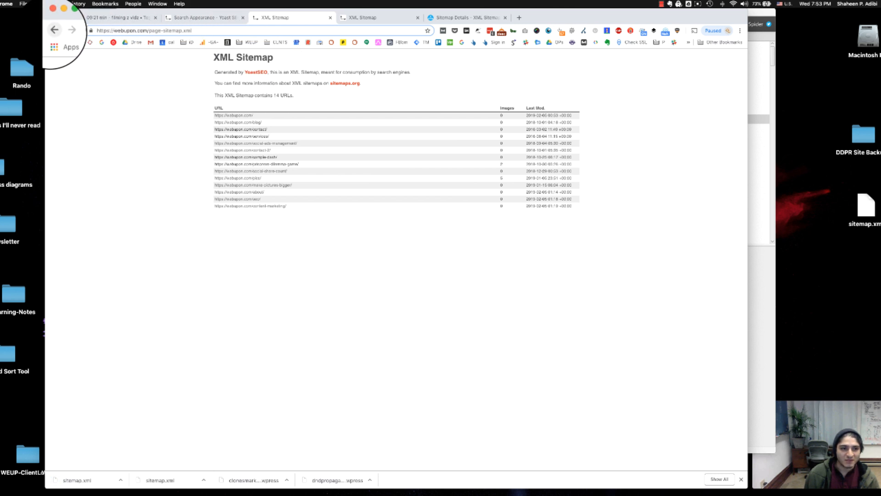
pyautogui.click(52, 30)
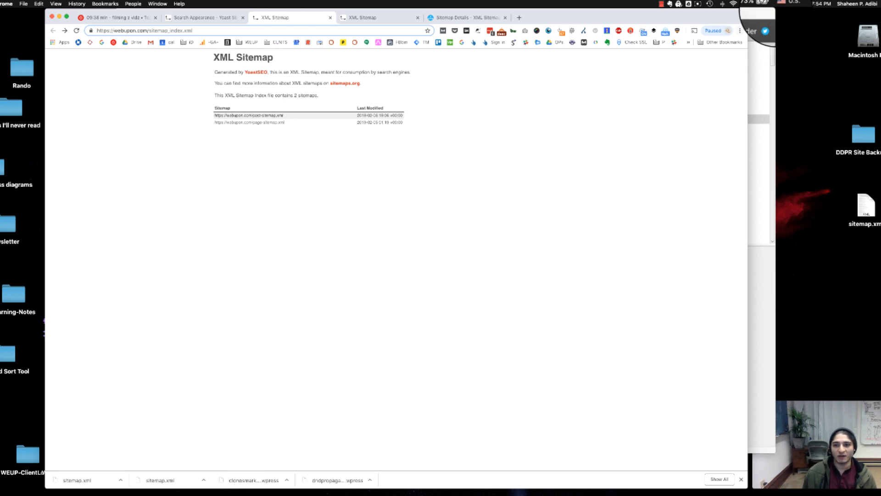
# Switch to Screaming Frog SEO Spider, crawl webupon.com and filter the internal results to HTML.
pyautogui.click(764, 16)
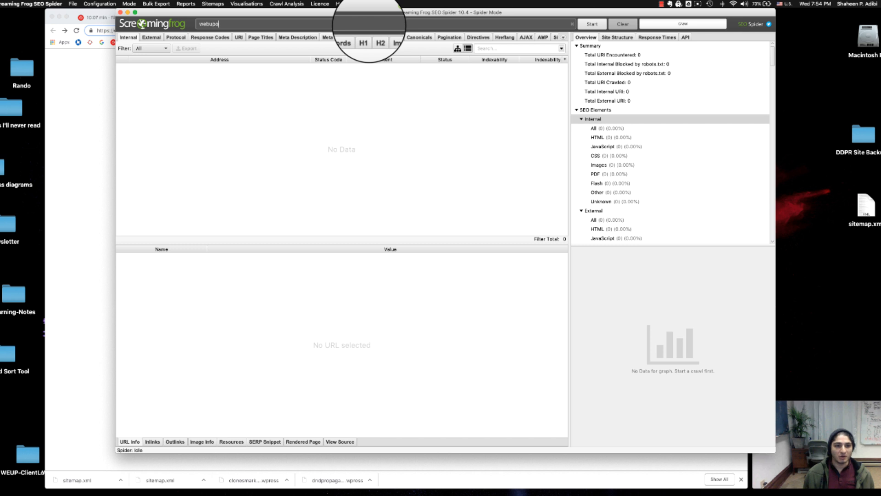
pyautogui.press('Return')
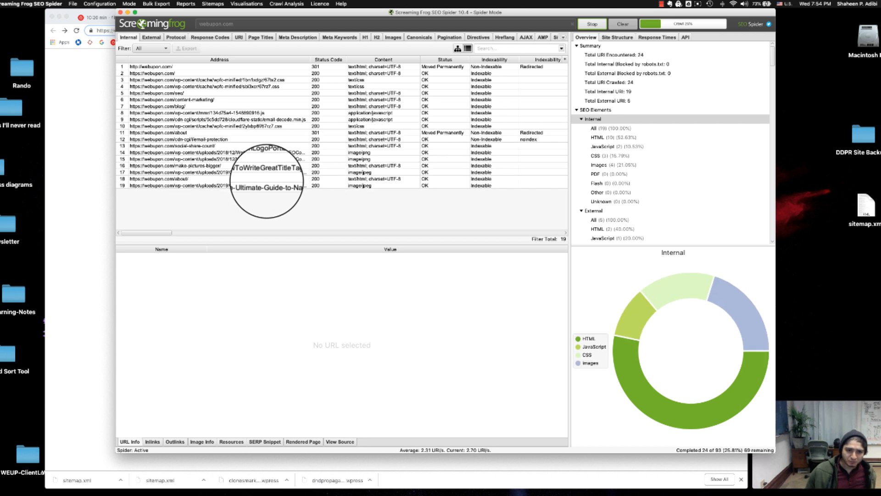
pyautogui.click(140, 50)
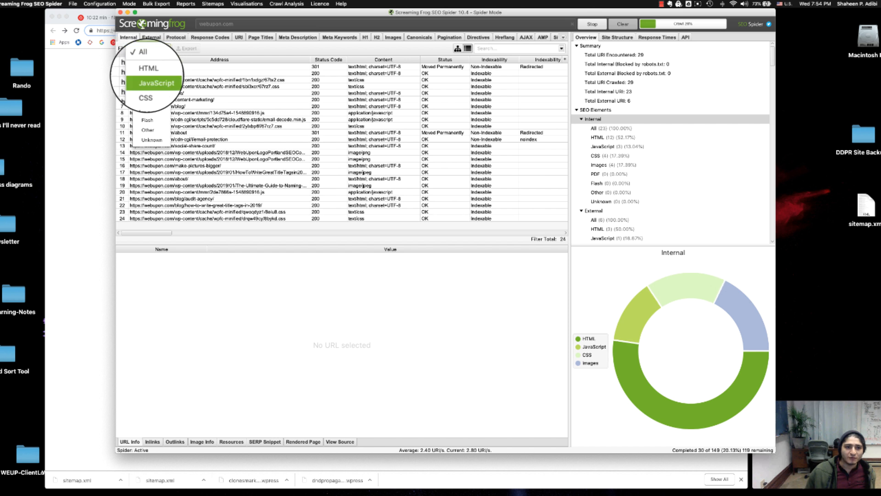
pyautogui.click(147, 73)
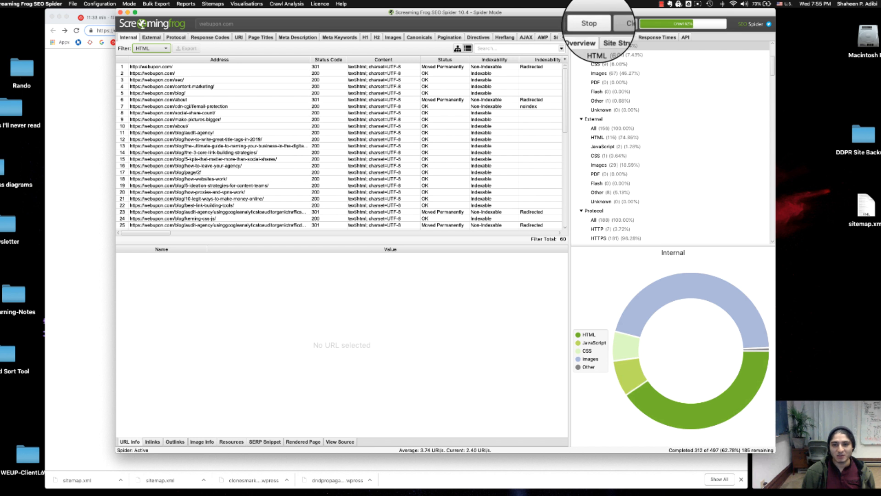
# Stop the crawl and export the HTML results to the Desktop as the Excel workbook SitemapCrawlinternal_html.xlsx.
pyautogui.click(589, 23)
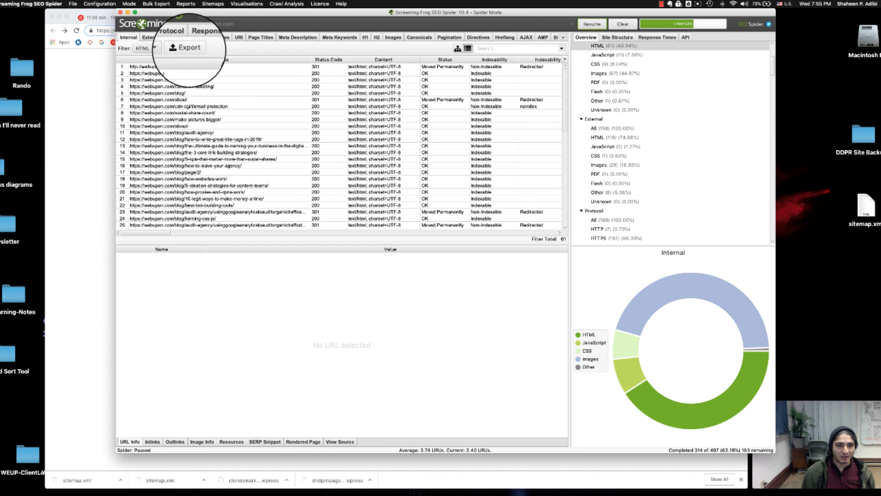
pyautogui.click(186, 47)
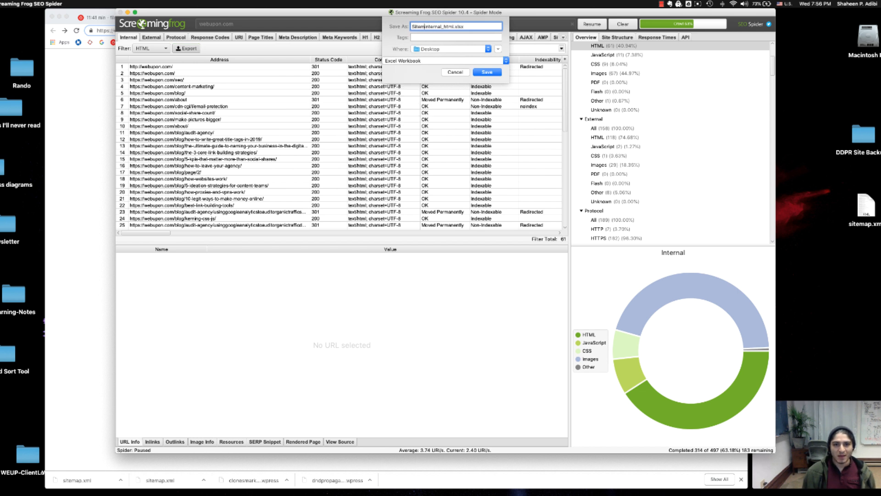
pyautogui.write('SitemapCrawl')
pyautogui.press('Return')
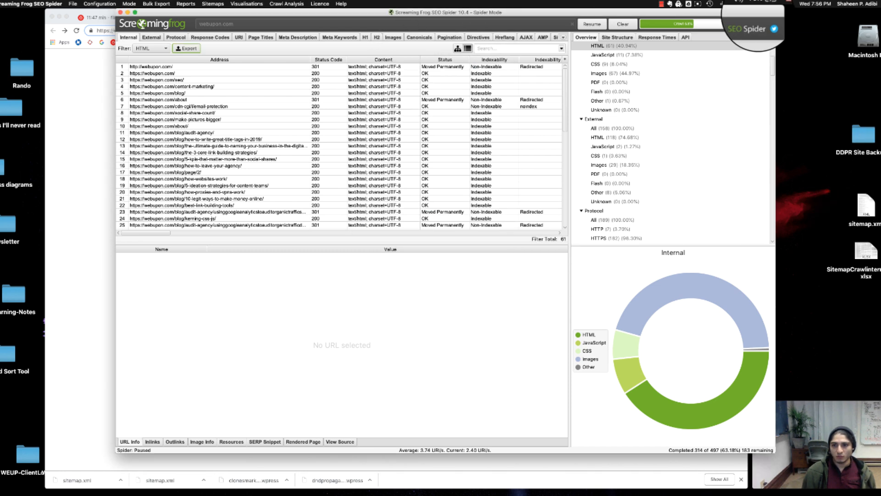
pyautogui.moveTo(756, 12); pyautogui.dragTo(701, 13)
pyautogui.hotkey('ctrl', 'Up')
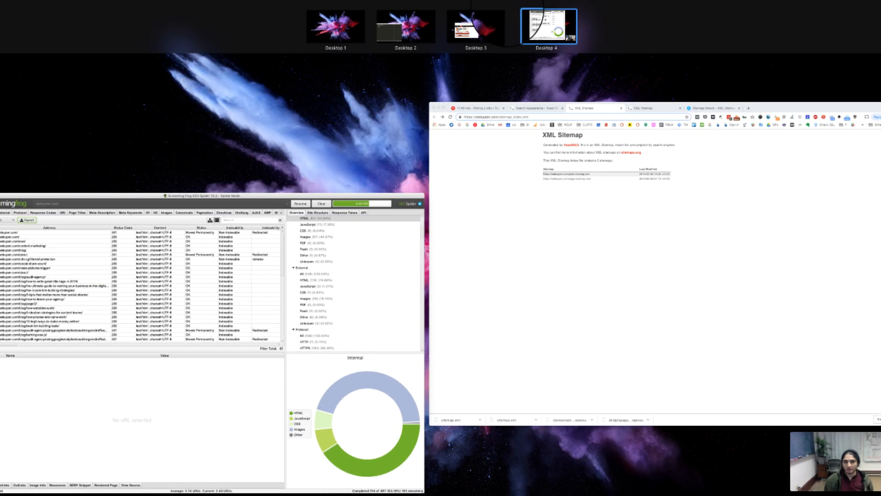
pyautogui.click(498, 28)
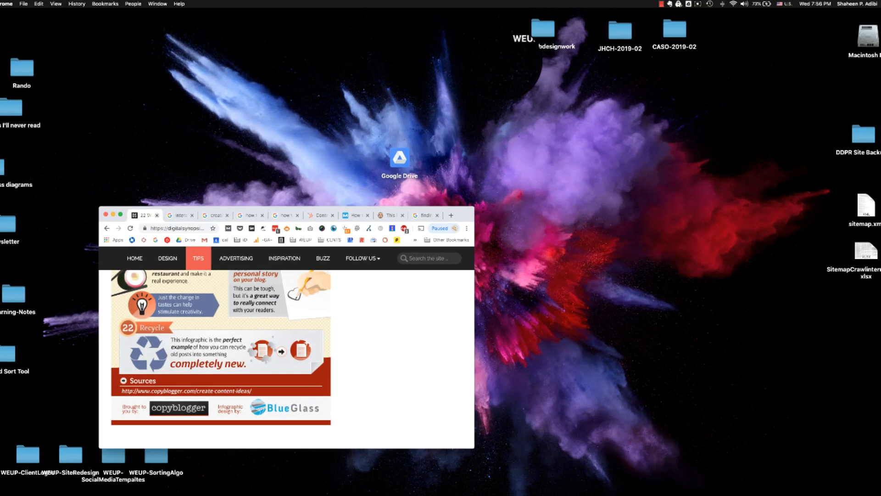
pyautogui.hotkey('ctrl', 'Up')
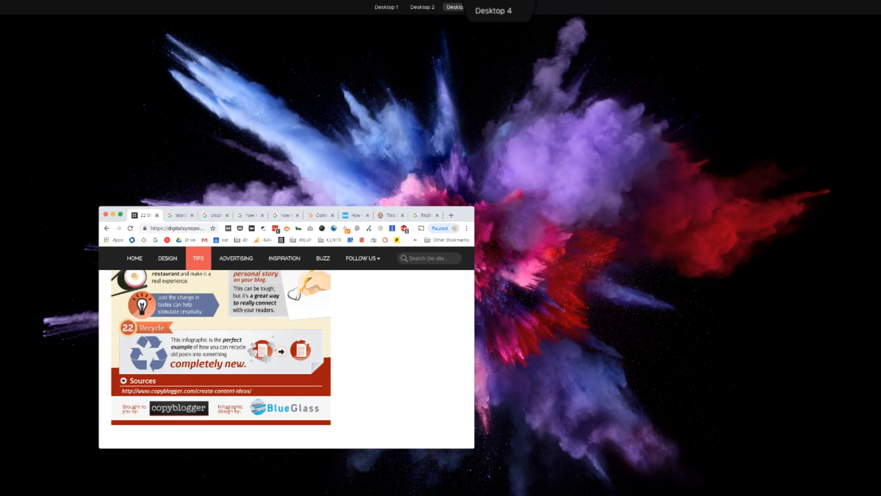
pyautogui.click(510, 28)
# Open the exported SitemapCrawl workbook from the desktop in Excel and widen column A to show the full addresses.
pyautogui.click(867, 254)
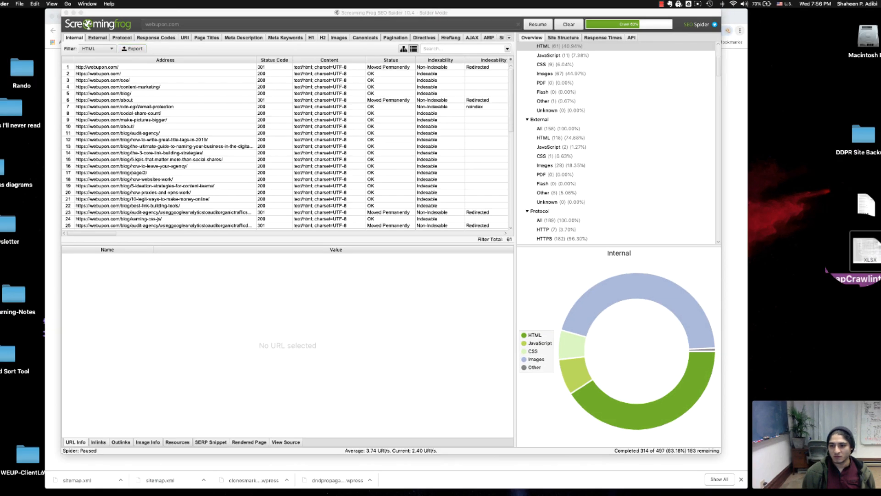
pyautogui.doubleClick(867, 254)
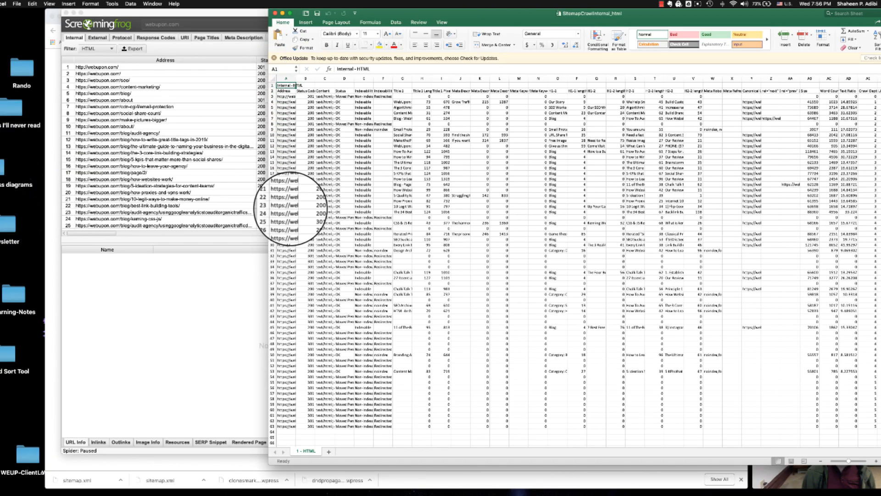
pyautogui.moveTo(296, 78); pyautogui.dragTo(431, 92)
pyautogui.moveTo(363, 130); pyautogui.dragTo(365, 327)
pyautogui.press('cmd+c')
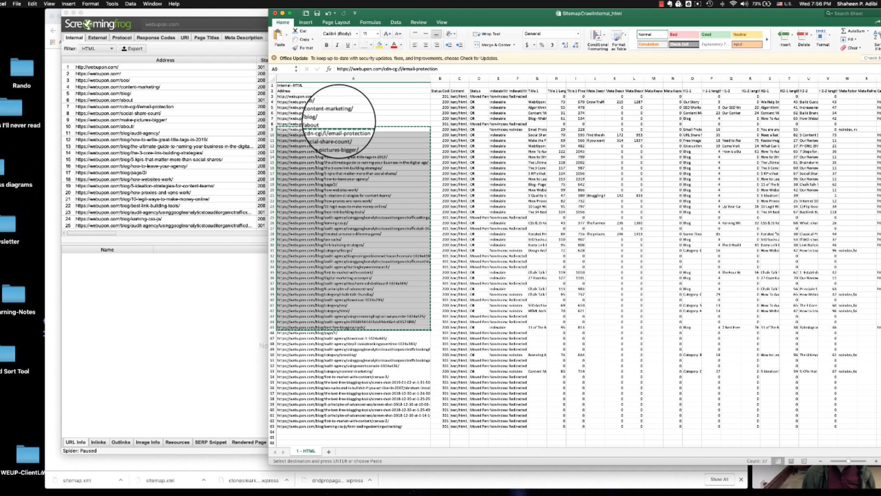
pyautogui.moveTo(346, 99); pyautogui.dragTo(348, 228)
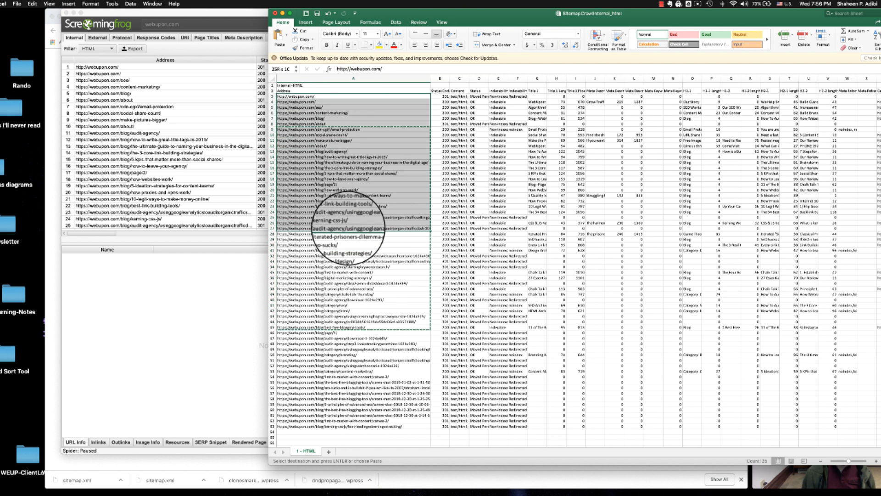
pyautogui.click(336, 102)
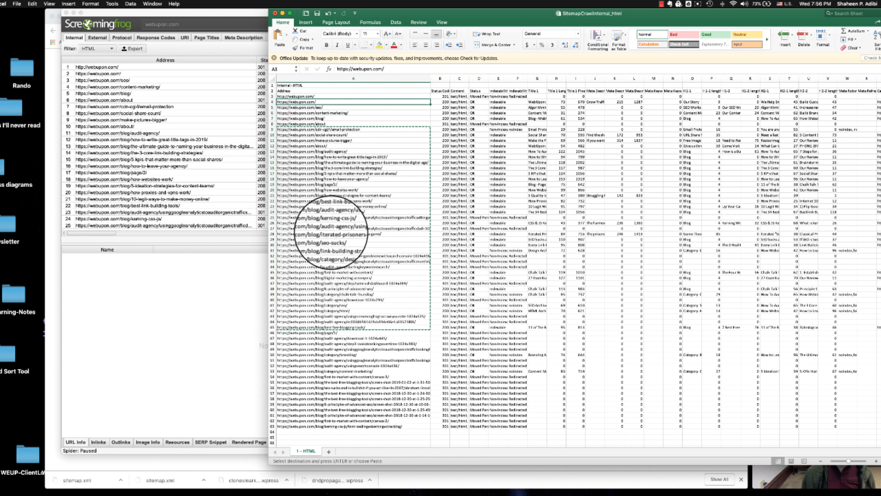
pyautogui.moveTo(331, 232); pyautogui.dragTo(333, 244)
pyautogui.press('super+c')
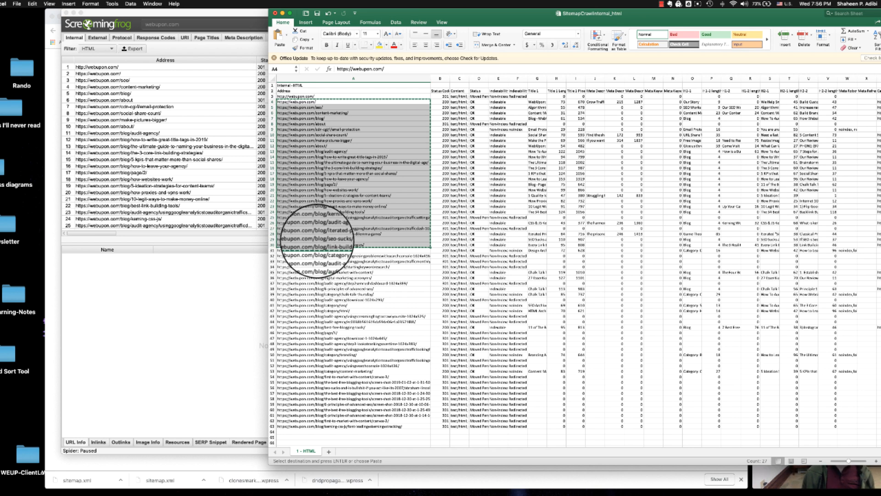
# Move the workbook aside, return to Screaming Frog and change it to List mode, clearing the current crawl results.
pyautogui.moveTo(537, 14); pyautogui.dragTo(292, 204)
pyautogui.click(328, 120)
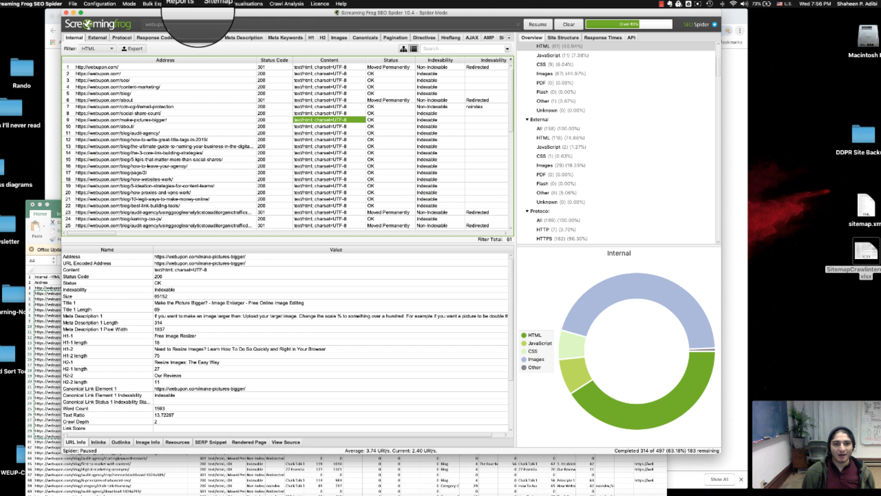
pyautogui.click(129, 3)
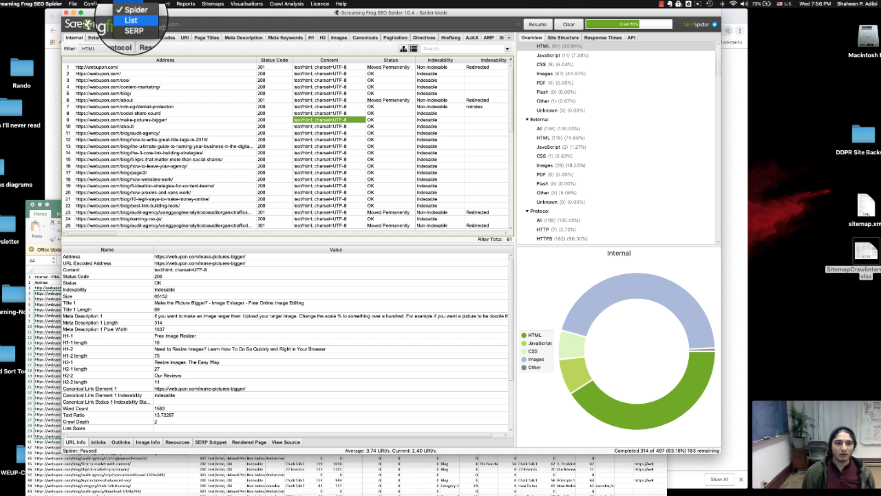
pyautogui.click(130, 20)
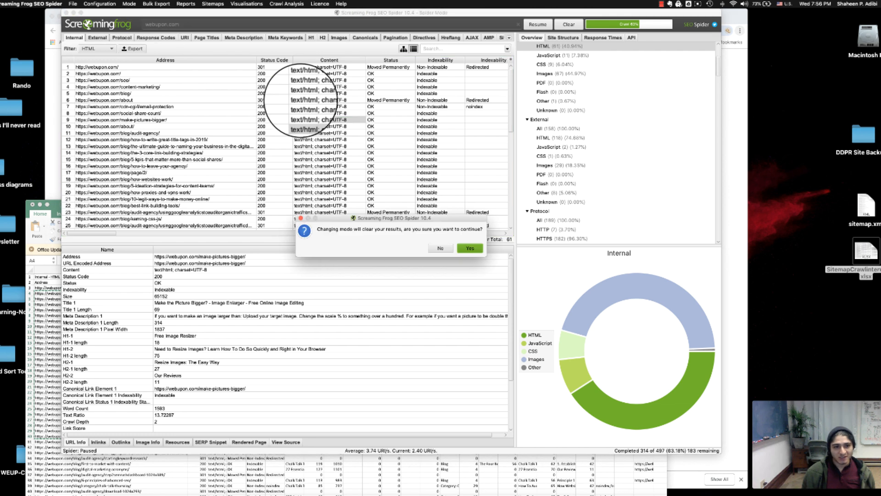
pyautogui.click(470, 248)
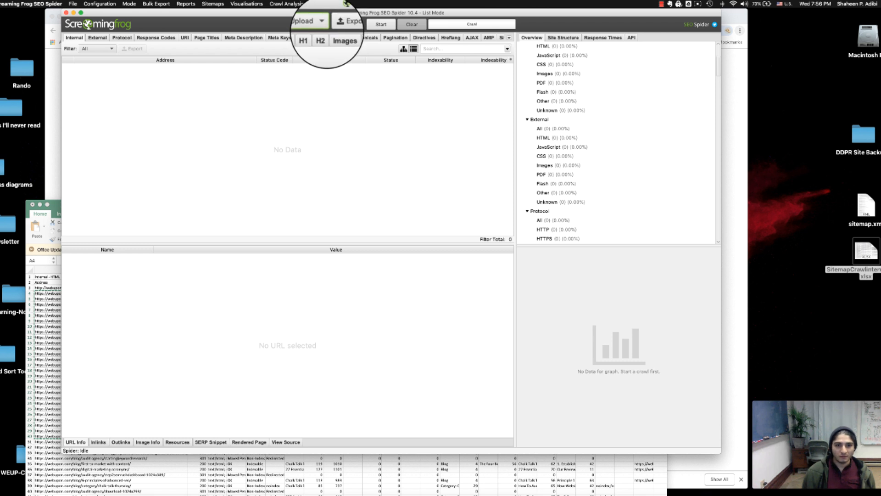
# Upload the copied URLs by pasting them into the list and crawl them.
pyautogui.click(322, 24)
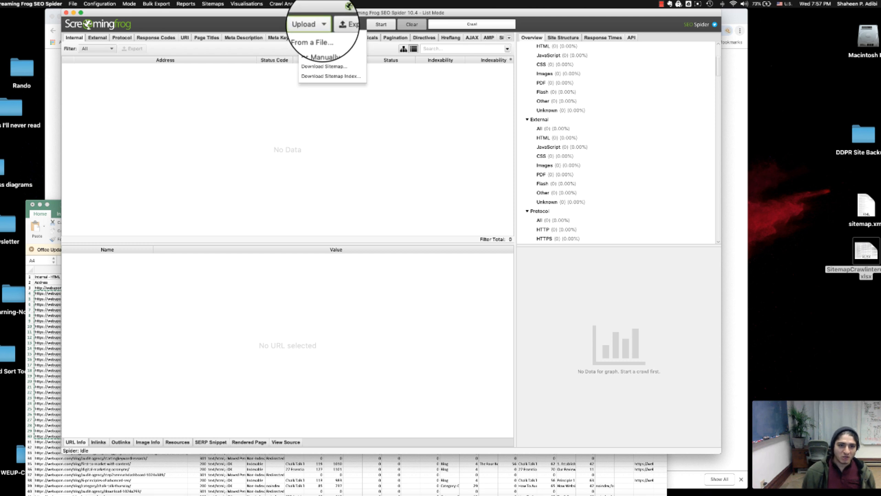
pyautogui.click(324, 57)
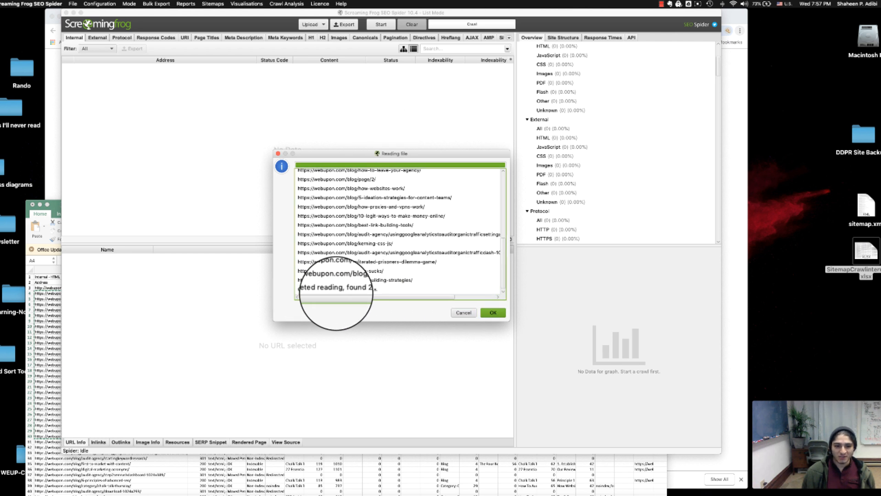
pyautogui.click(359, 289)
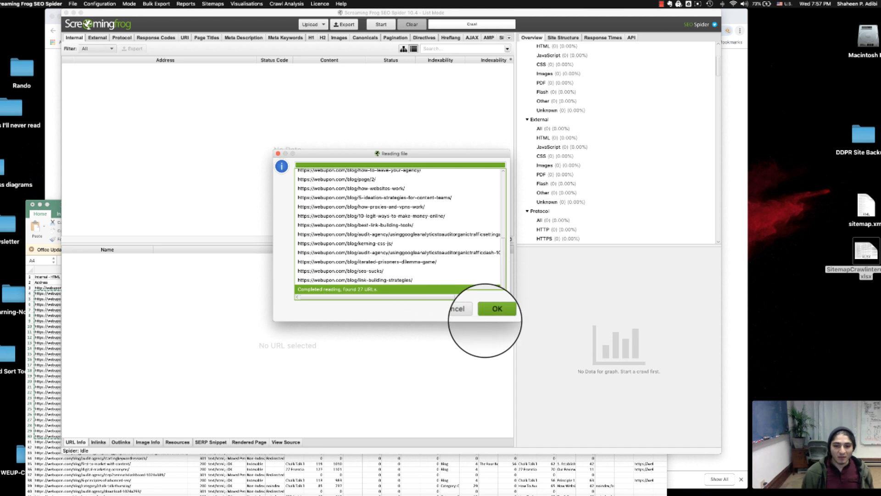
pyautogui.click(493, 312)
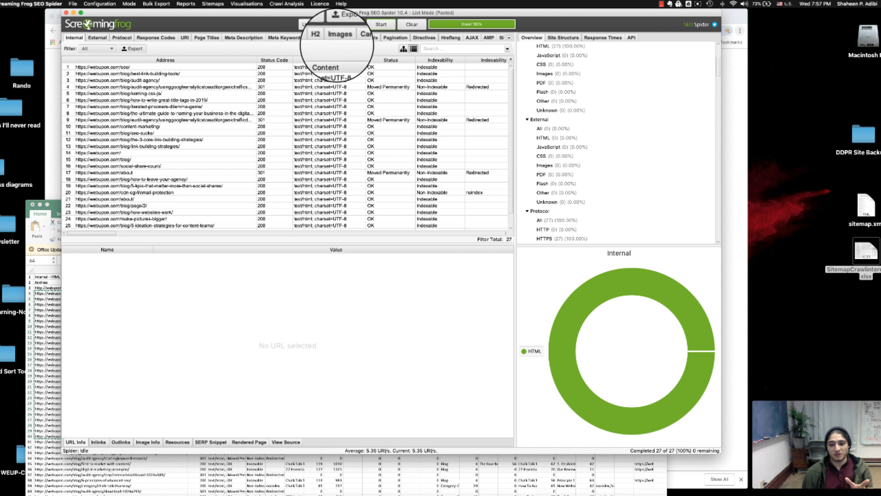
# Switch to the browser to view the XML-Sitemaps details page and bring the Screaming Frog window back in front.
pyautogui.moveTo(336, 28); pyautogui.dragTo(330, 116)
pyautogui.click(482, 13)
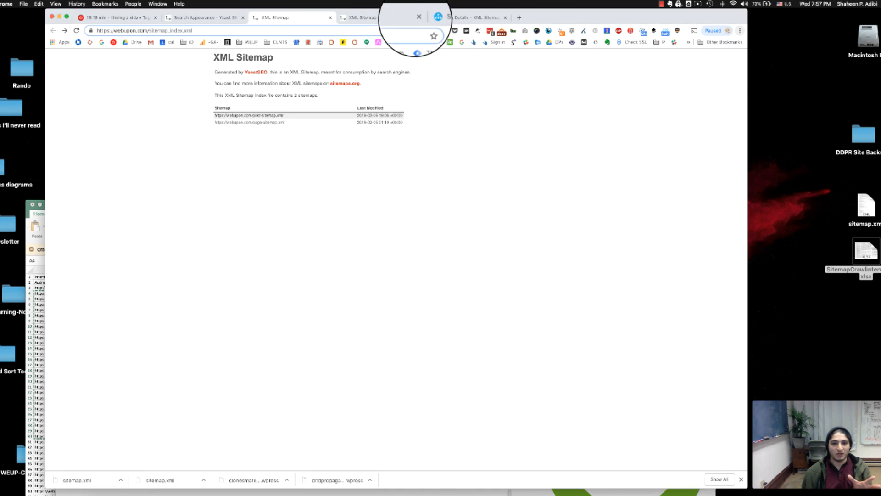
pyautogui.click(477, 18)
pyautogui.hotkey('ctrl', 'Up')
pyautogui.click(720, 98)
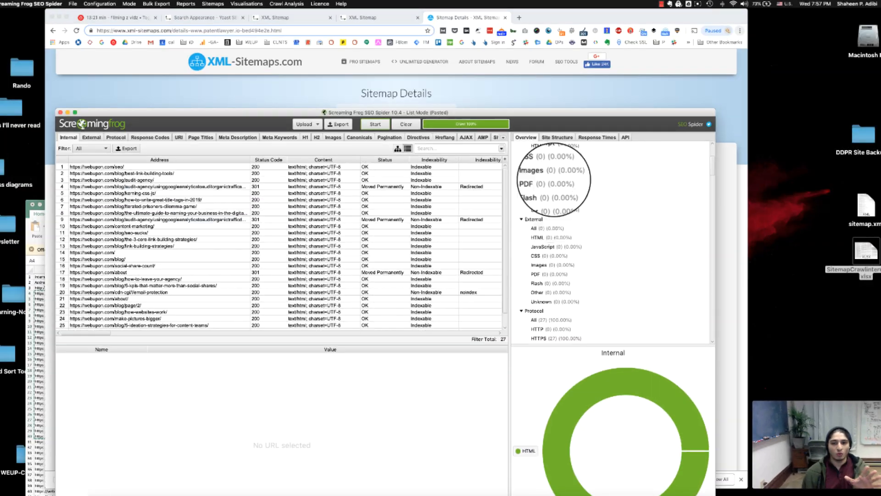
pyautogui.moveTo(572, 110); pyautogui.dragTo(630, 36)
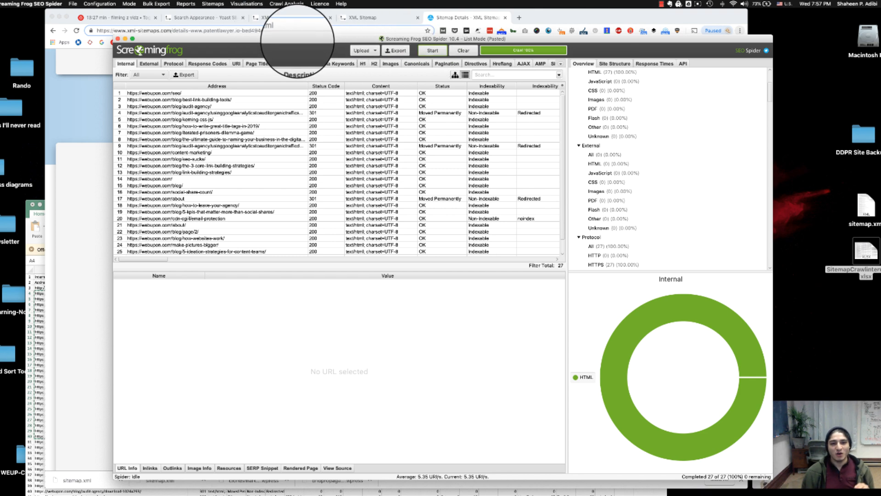
pyautogui.moveTo(299, 38); pyautogui.dragTo(284, 16)
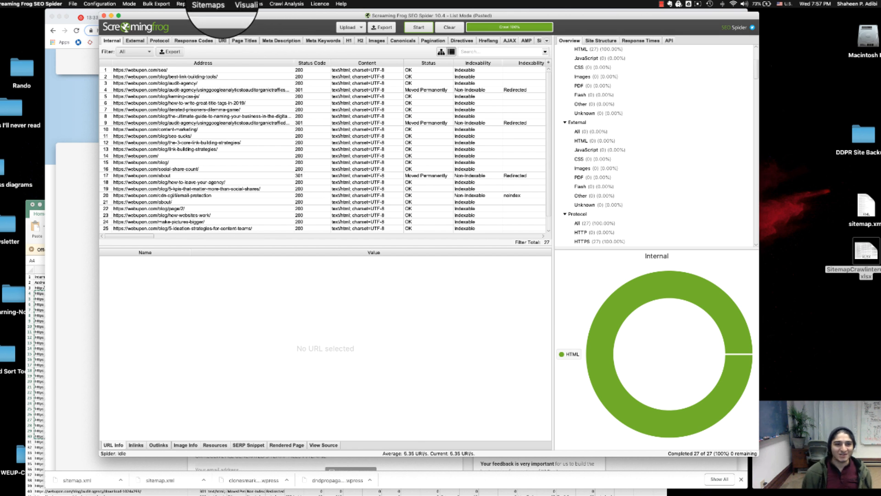
# Start an XML sitemap export of the list crawl and include PDFs among the exported pages.
pyautogui.click(215, 3)
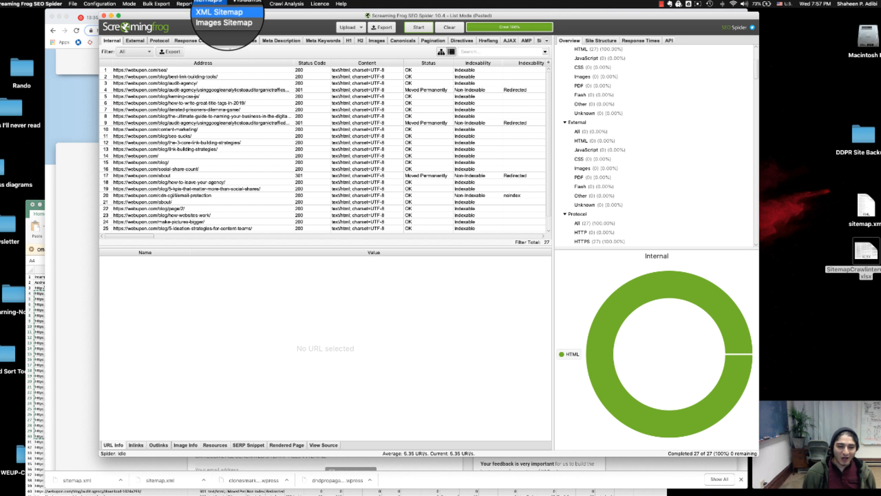
pyautogui.moveTo(195, 5)
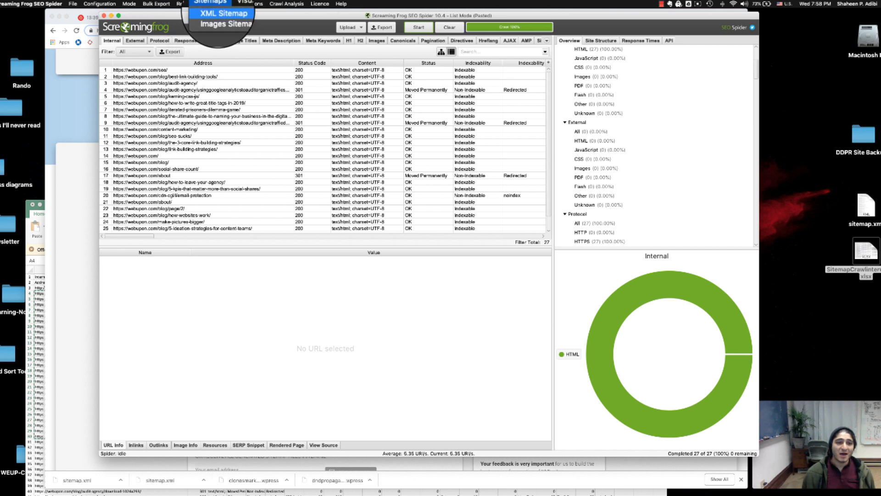
pyautogui.click(223, 14)
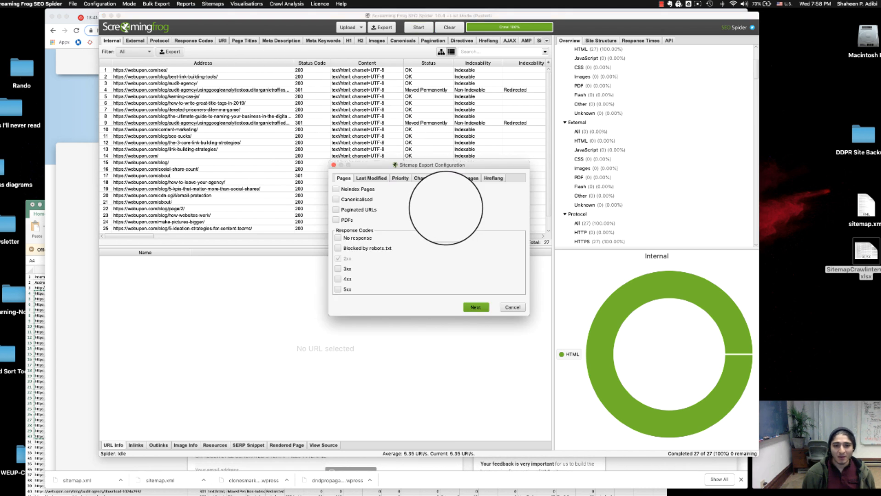
pyautogui.moveTo(446, 165); pyautogui.dragTo(388, 108)
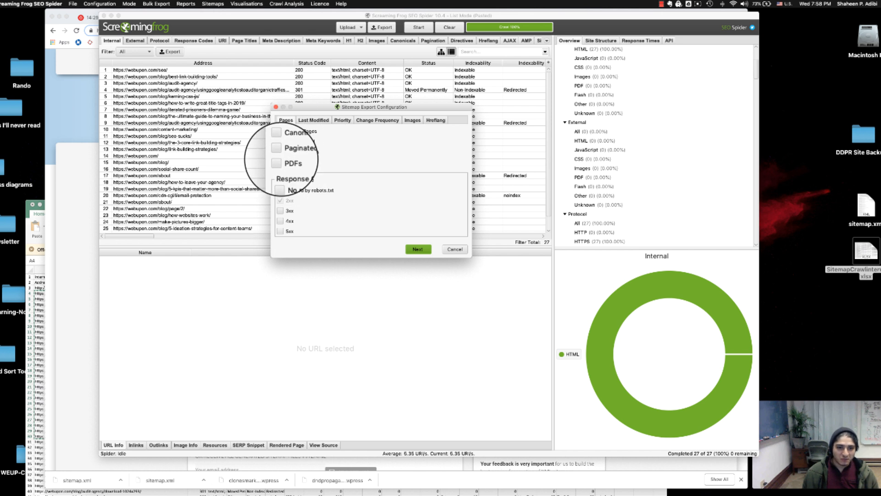
pyautogui.click(278, 161)
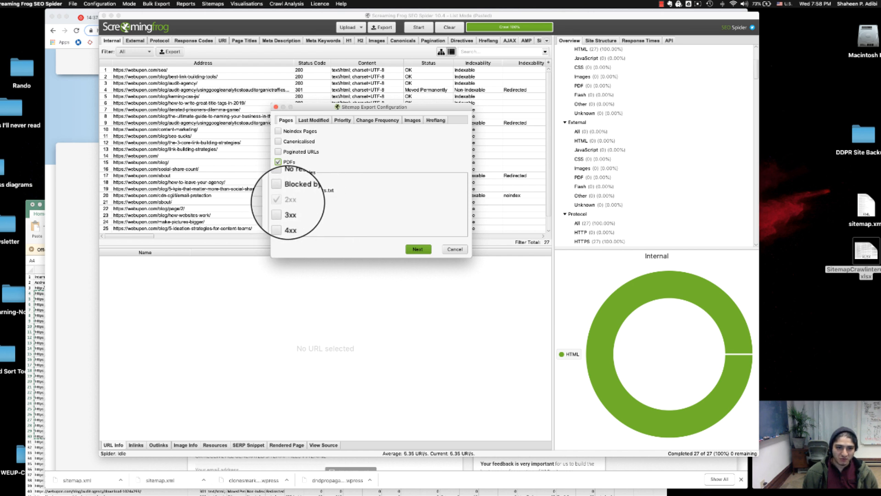
# Keep the server response as the lastmod source and review the sitemap's priority and change frequency options.
pyautogui.click(314, 120)
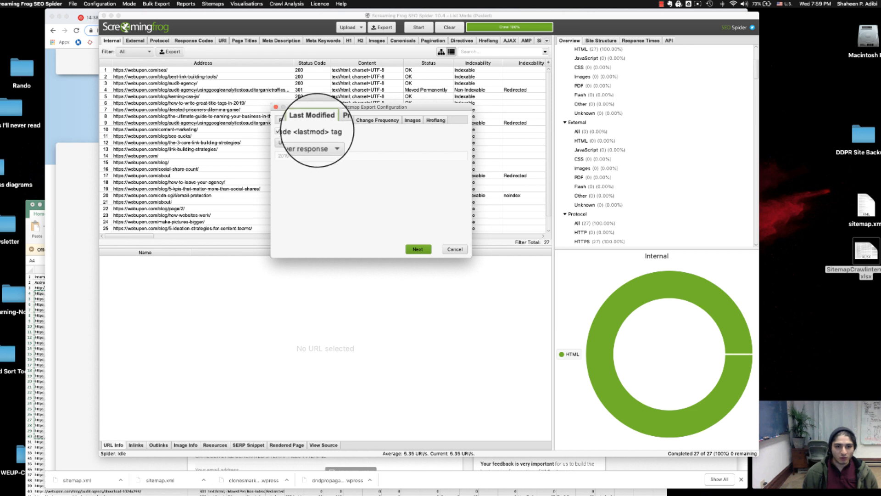
pyautogui.click(319, 142)
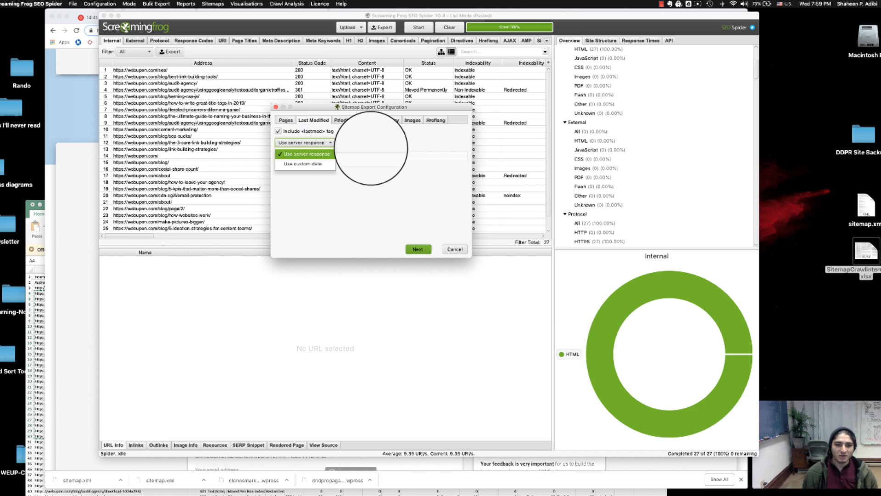
pyautogui.click(307, 153)
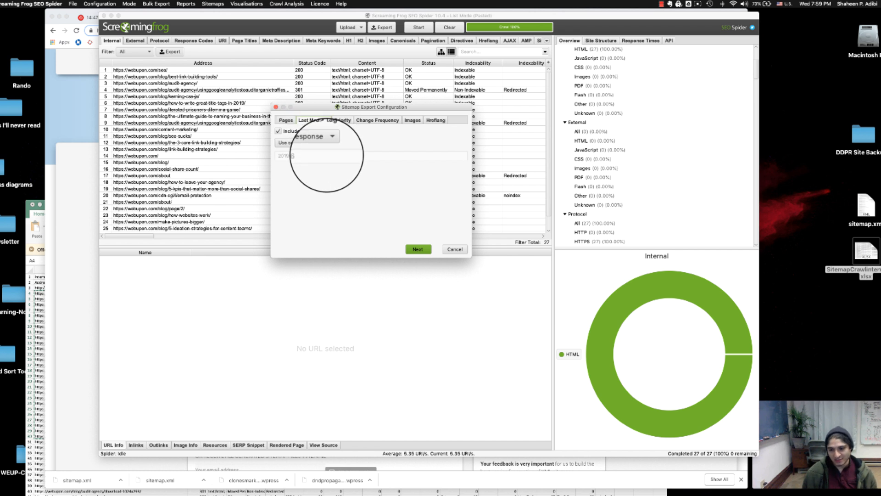
pyautogui.click(343, 120)
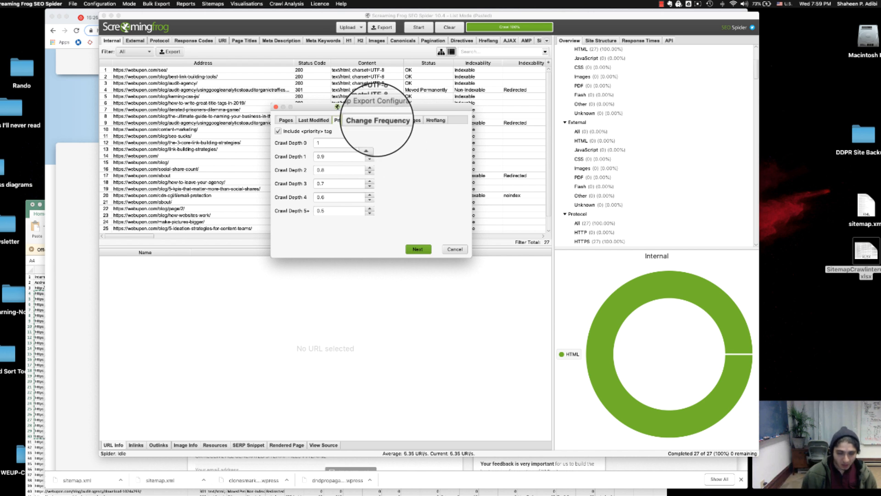
pyautogui.click(377, 121)
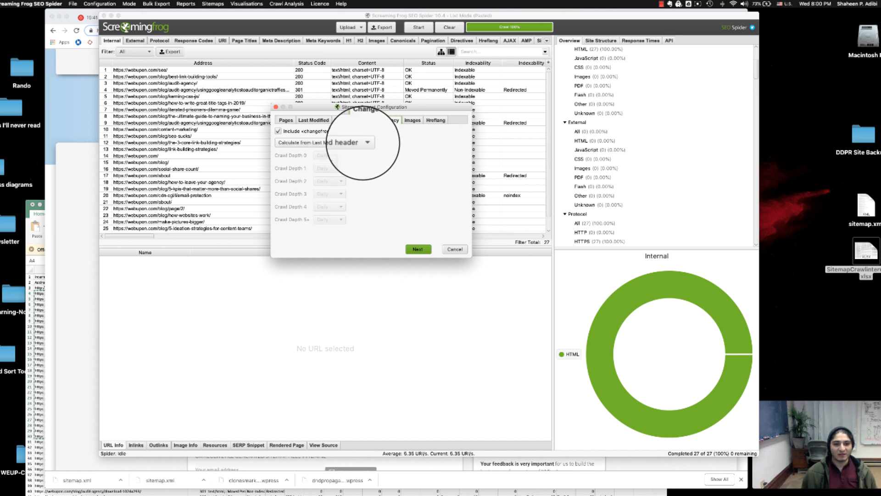
pyautogui.click(362, 142)
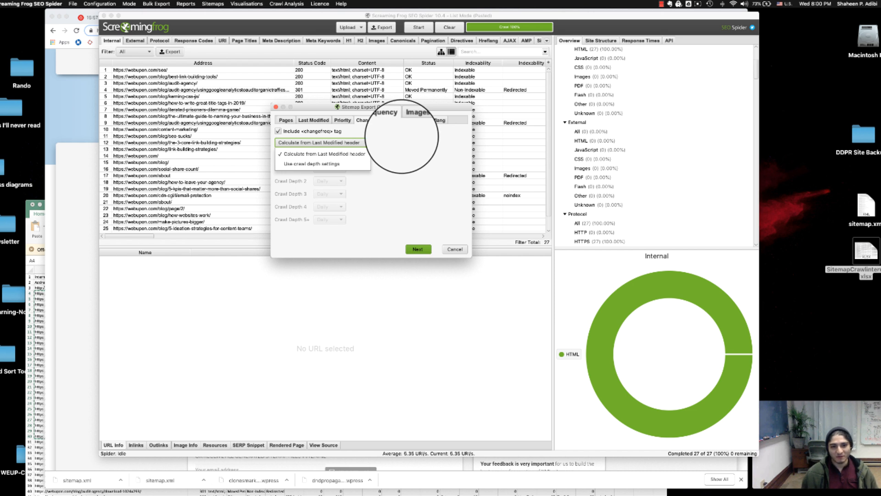
# In the sitemap's image settings, lower the inlink limit for relevant images to 6 and raise it back to 10.
pyautogui.click(412, 120)
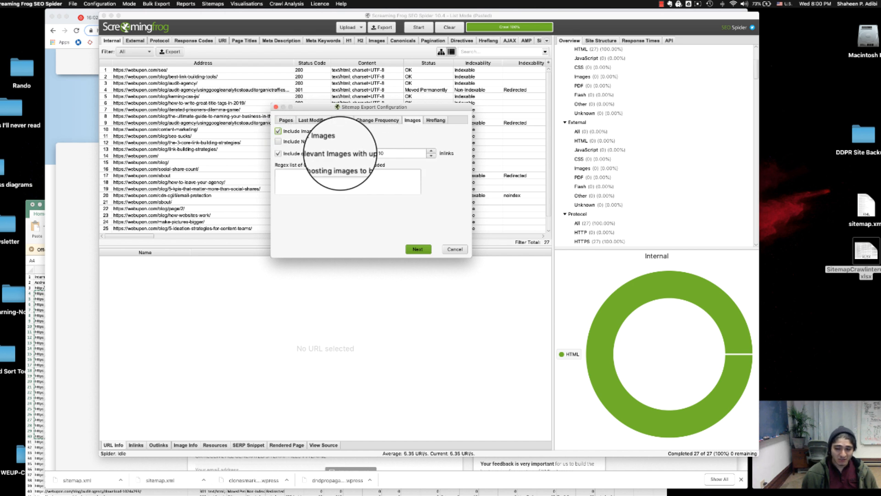
pyautogui.click(431, 156)
pyautogui.click(430, 156)
pyautogui.click(431, 156)
pyautogui.click(431, 156)
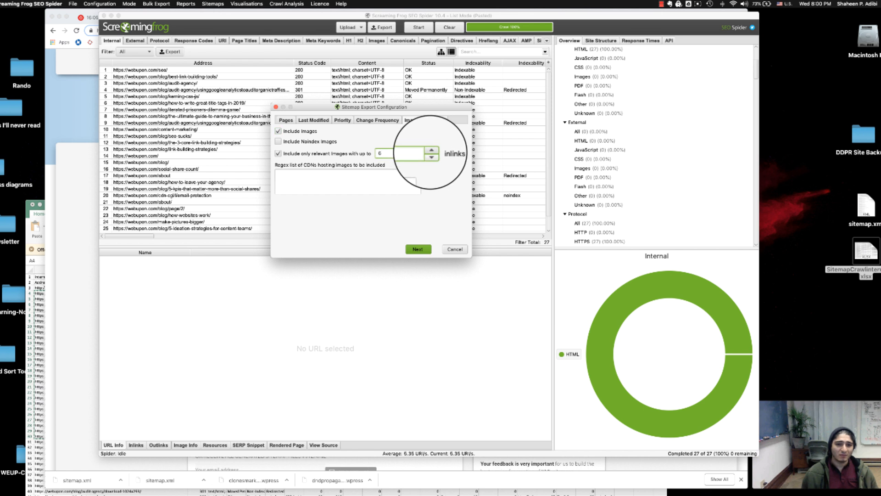
pyautogui.click(431, 146)
pyautogui.click(431, 150)
pyautogui.click(431, 150)
pyautogui.click(430, 151)
pyautogui.click(430, 150)
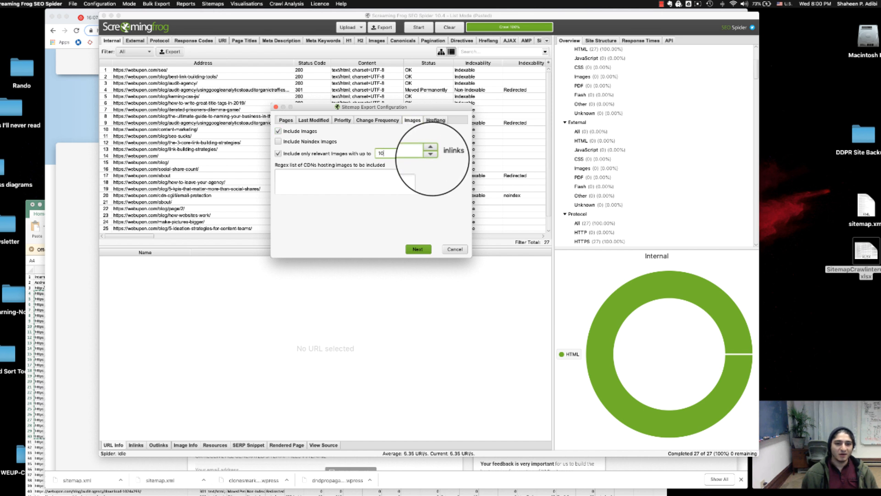
# Reduce the relevant images limit to 2 inlinks and raise it again to at least 3.
pyautogui.click(434, 160)
pyautogui.click(434, 157)
pyautogui.click(434, 157)
pyautogui.click(434, 157)
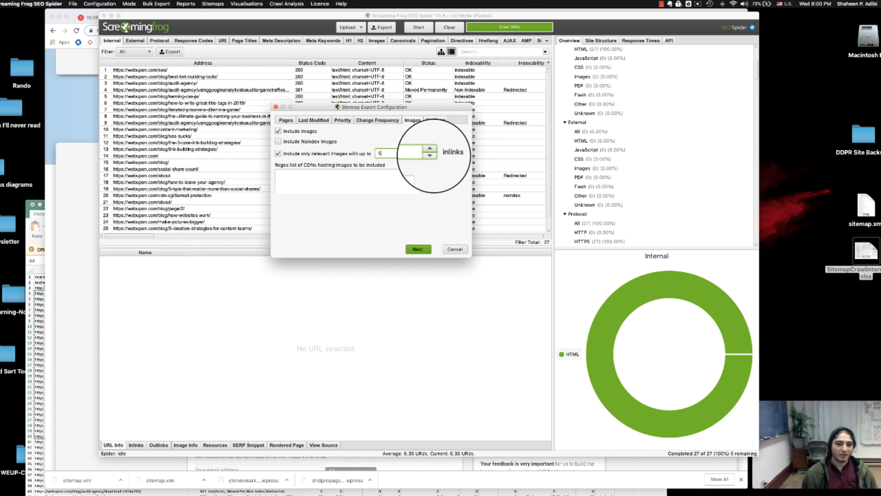
pyautogui.click(431, 157)
pyautogui.click(432, 156)
pyautogui.click(432, 157)
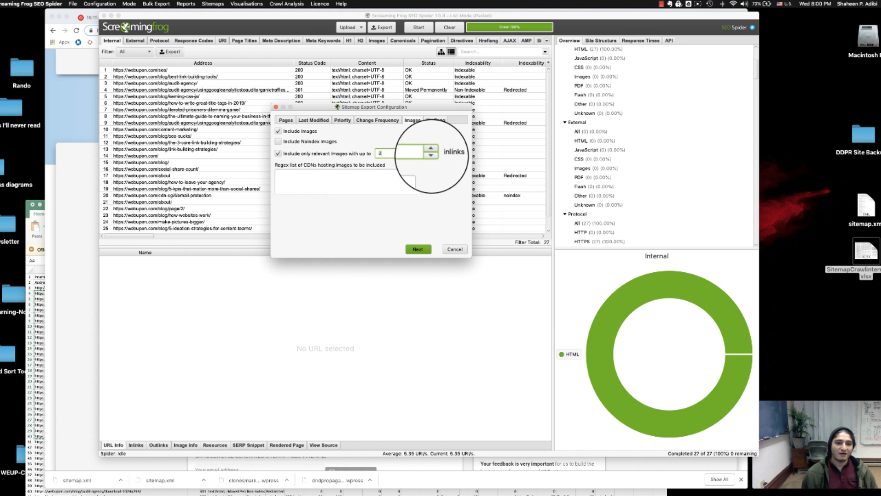
pyautogui.click(431, 156)
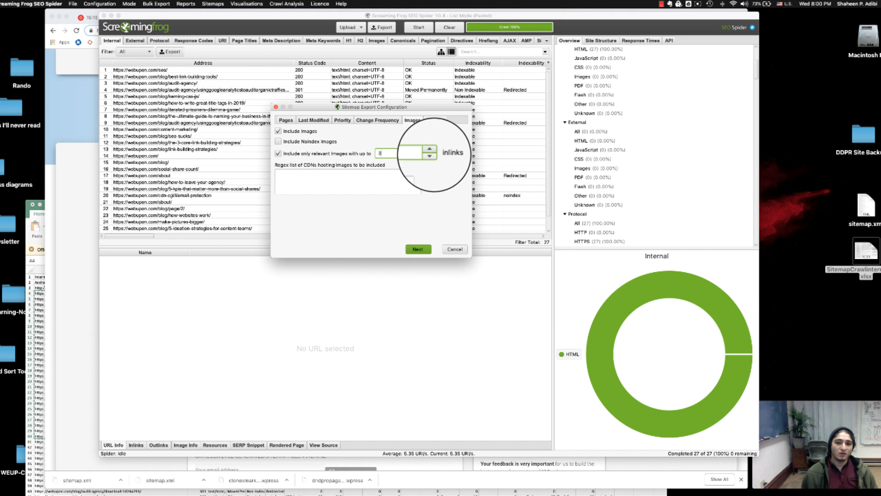
pyautogui.click(430, 156)
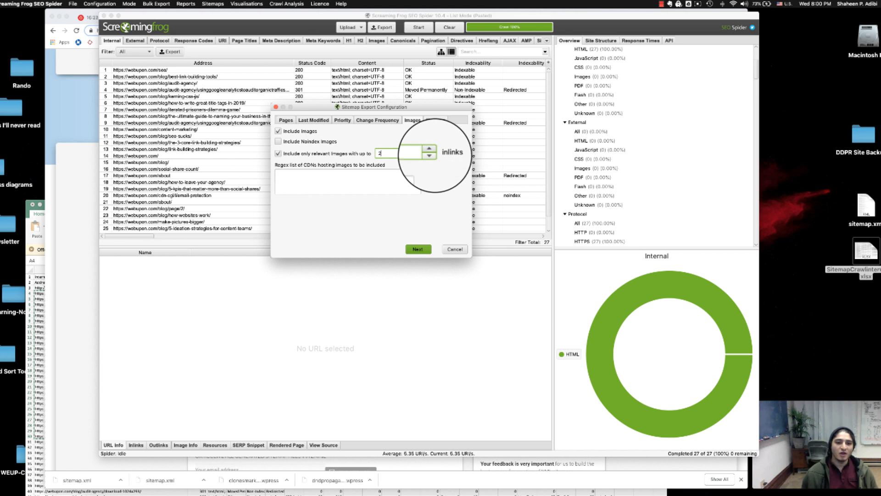
pyautogui.click(432, 151)
pyautogui.click(432, 151)
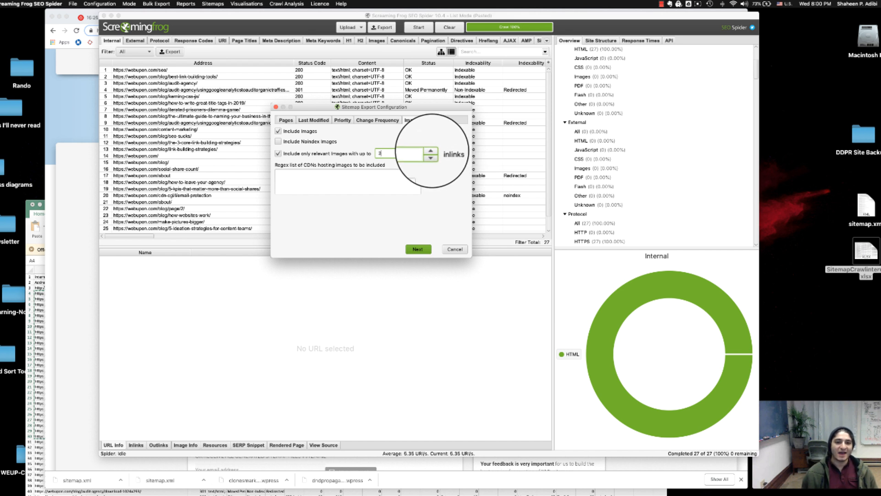
pyautogui.click(432, 151)
# Turn the sitemap's hreflang option on and off again, and cancel the sitemap export configuration.
pyautogui.click(436, 120)
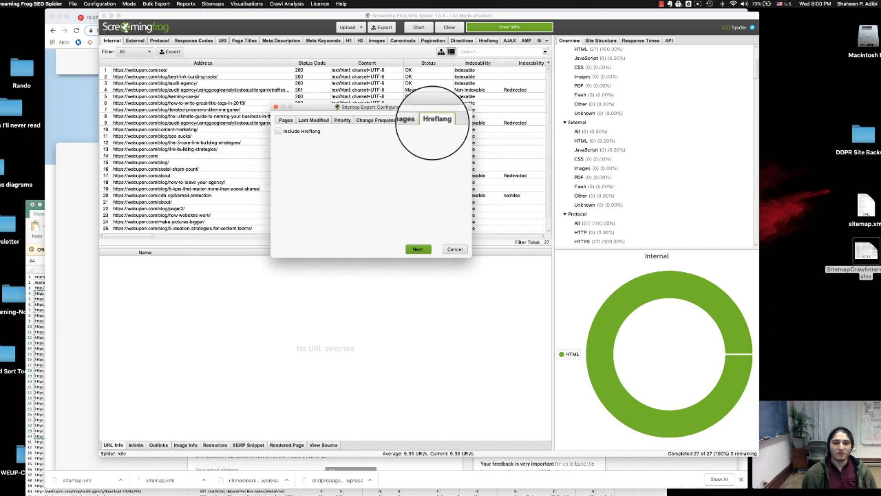
pyautogui.click(294, 131)
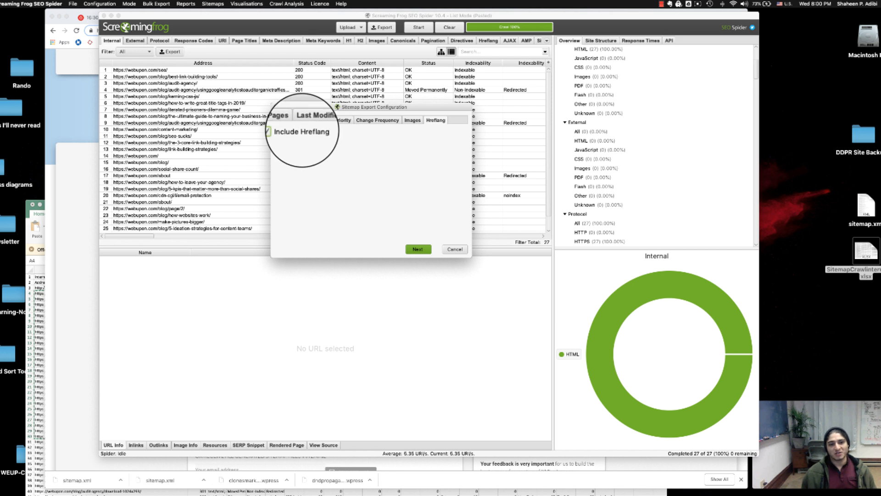
pyautogui.click(293, 131)
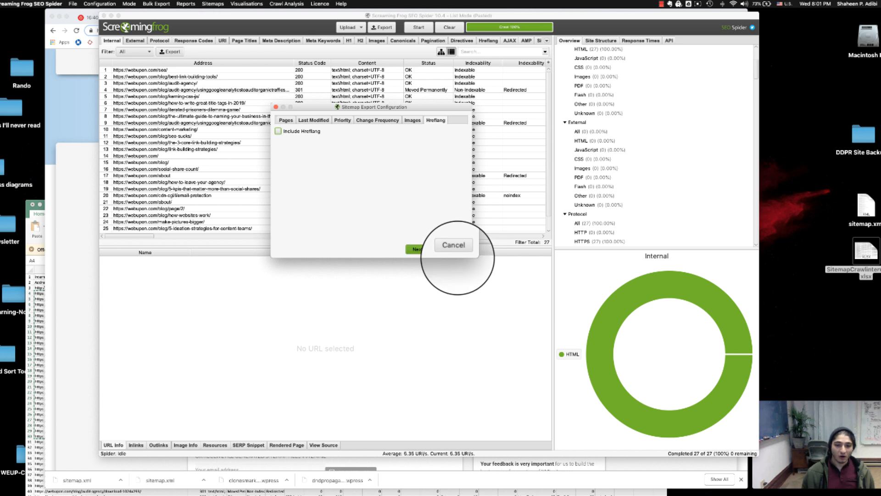
pyautogui.click(454, 249)
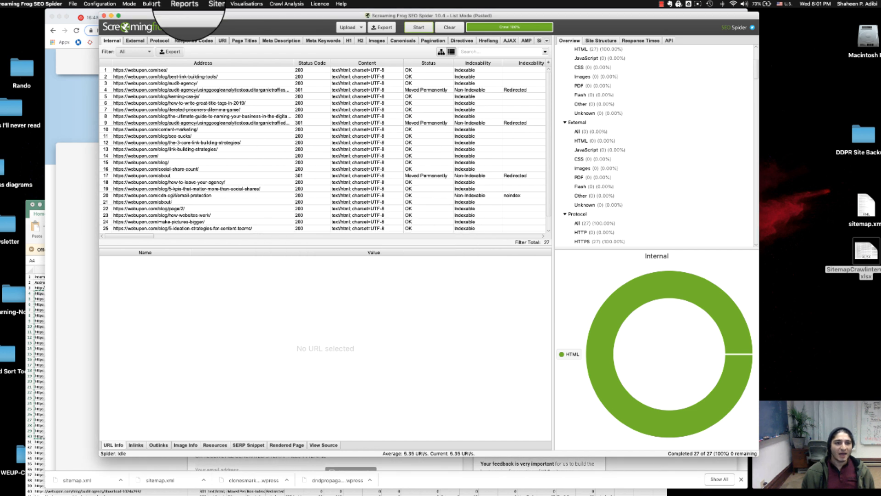
# Keep List mode selected and start a URL upload with the Download Sitemap option.
pyautogui.click(186, 4)
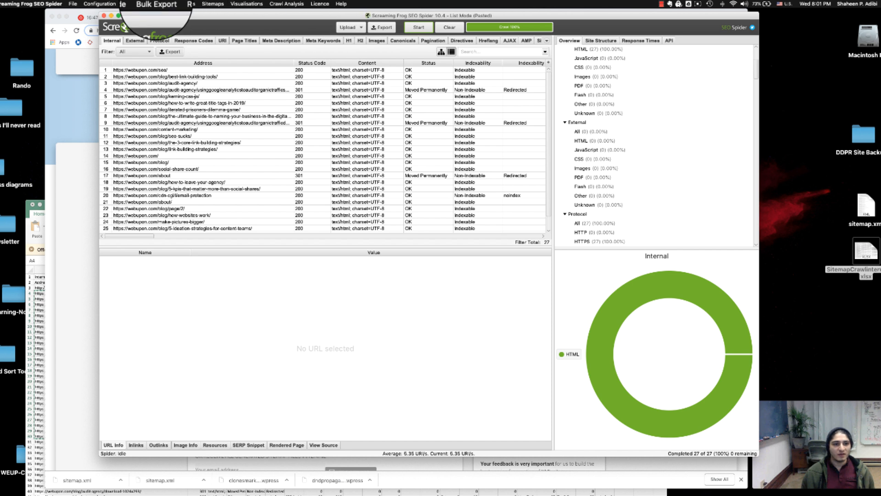
pyautogui.click(156, 4)
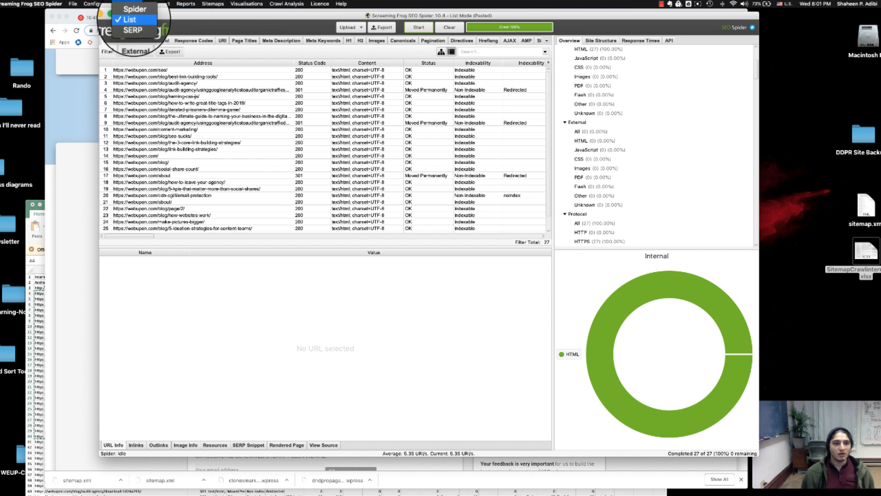
pyautogui.click(130, 20)
pyautogui.click(350, 27)
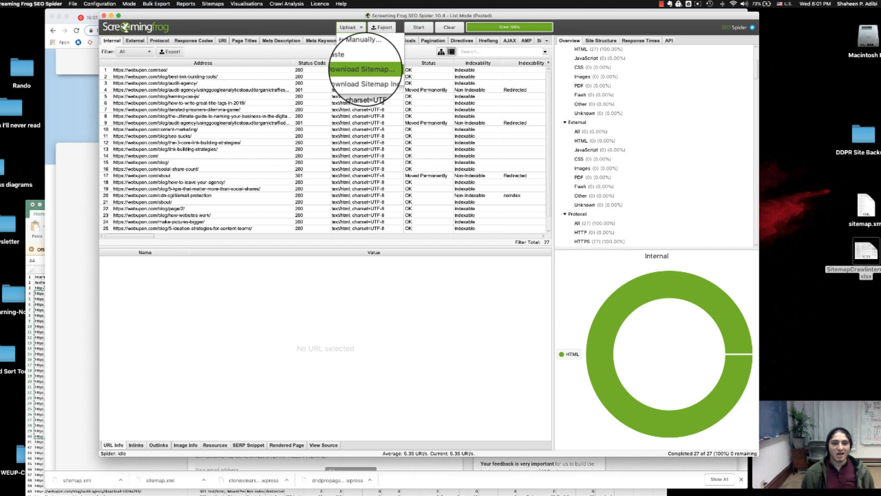
pyautogui.click(366, 69)
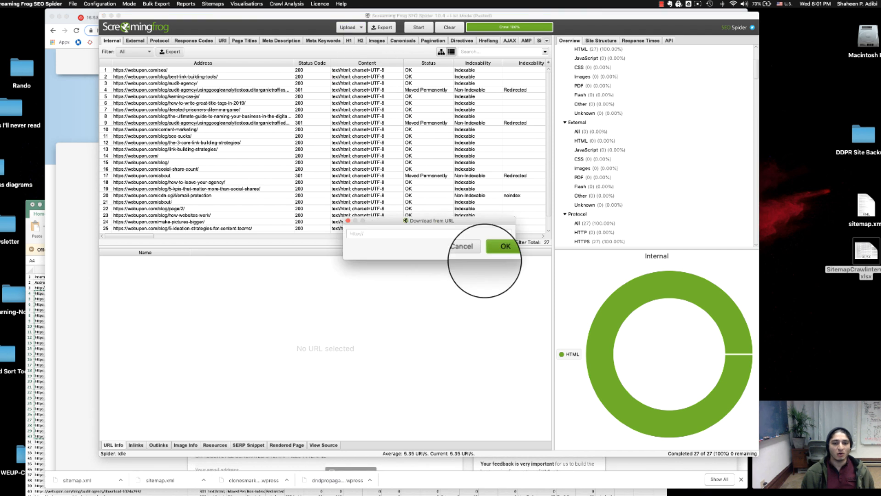
pyautogui.click(88, 229)
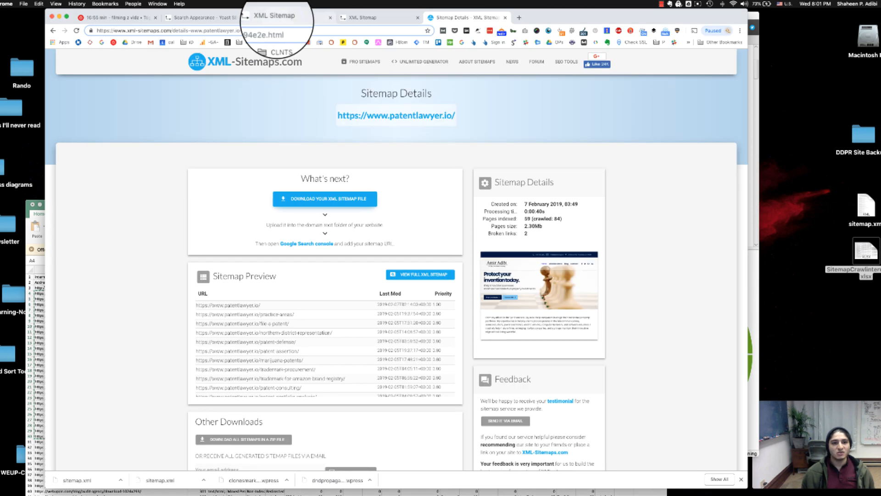
pyautogui.click(276, 20)
pyautogui.click(190, 19)
pyautogui.click(293, 19)
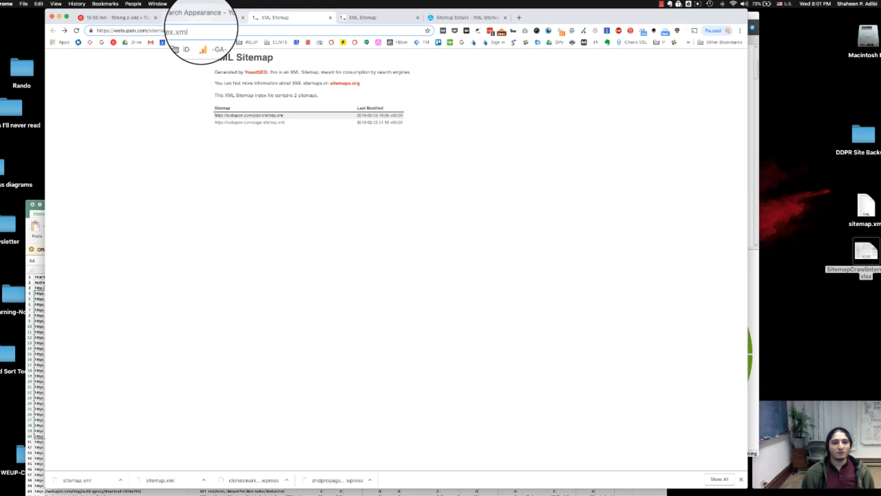
pyautogui.tripleClick(199, 29)
pyautogui.press('super+c')
pyautogui.moveTo(571, 18); pyautogui.dragTo(573, 164)
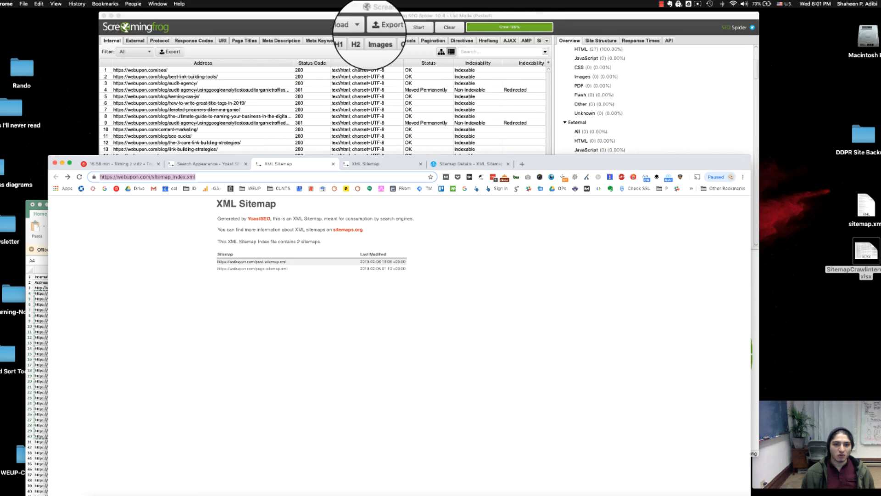
pyautogui.click(306, 27)
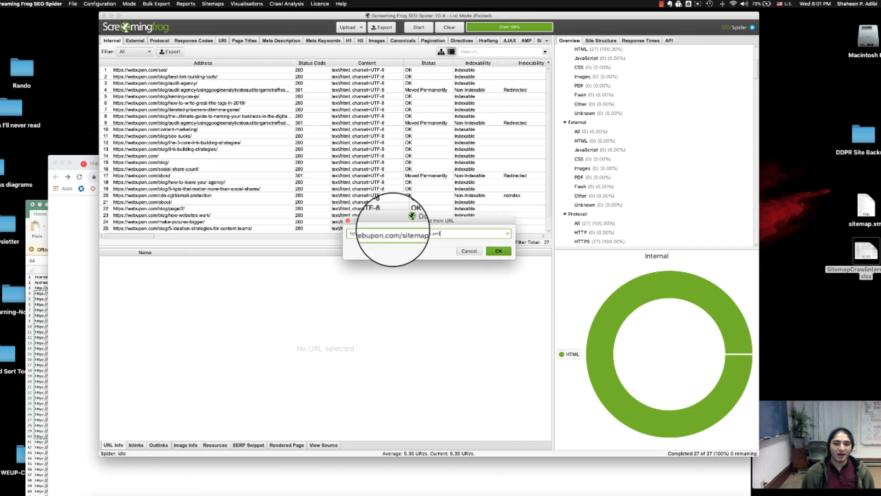
# Download the sitemap from the entered URL and crawl the URLs found in it.
pyautogui.click(498, 251)
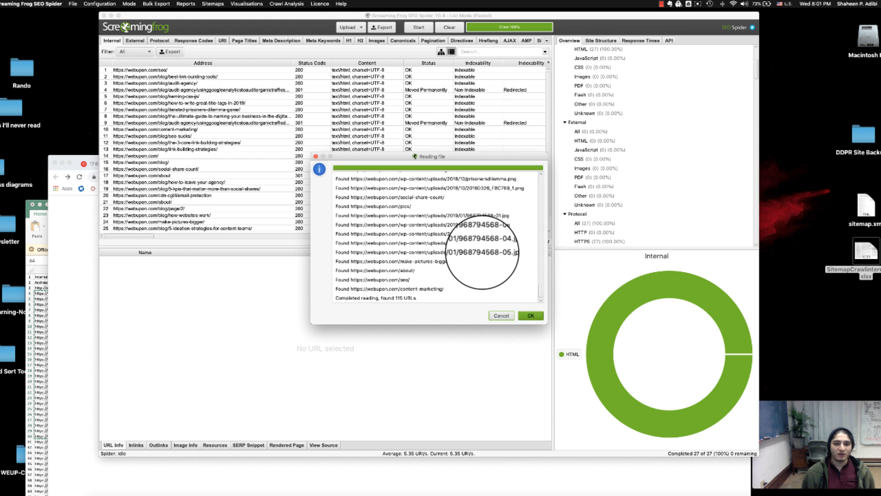
pyautogui.click(529, 316)
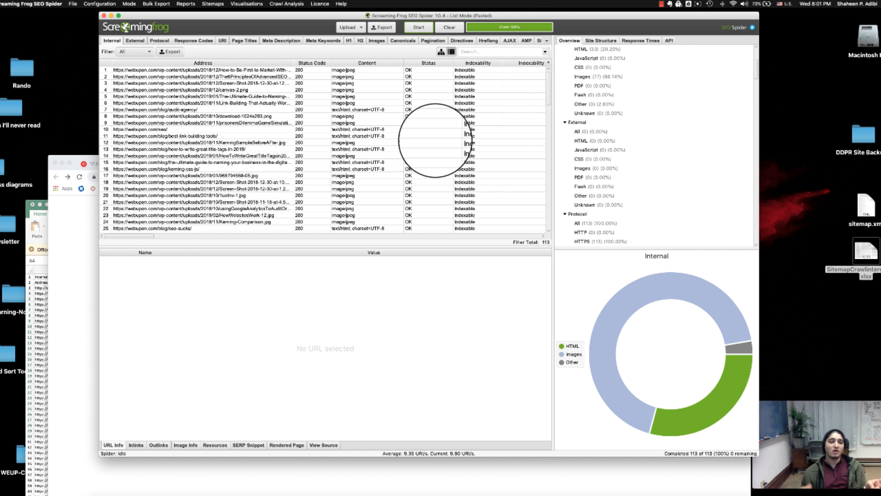
# Switch to Chrome and view the Content Types settings on the Yoast SEO Search Appearance page.
pyautogui.click(92, 202)
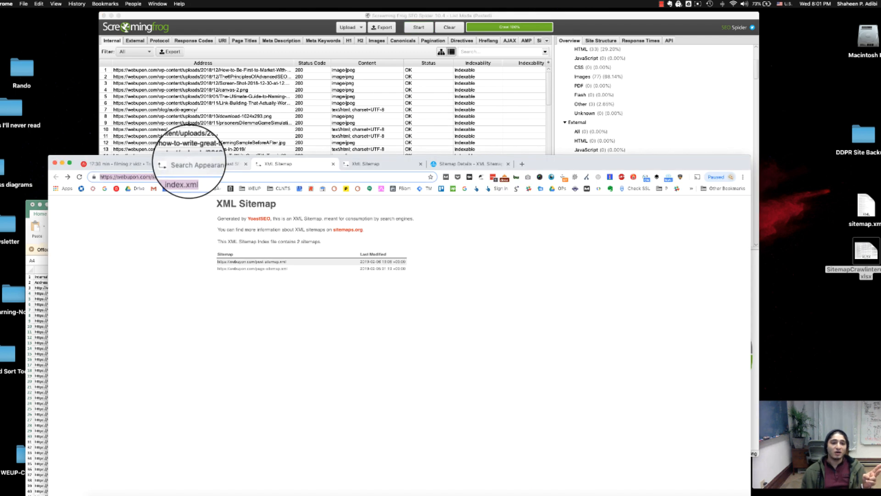
pyautogui.click(195, 164)
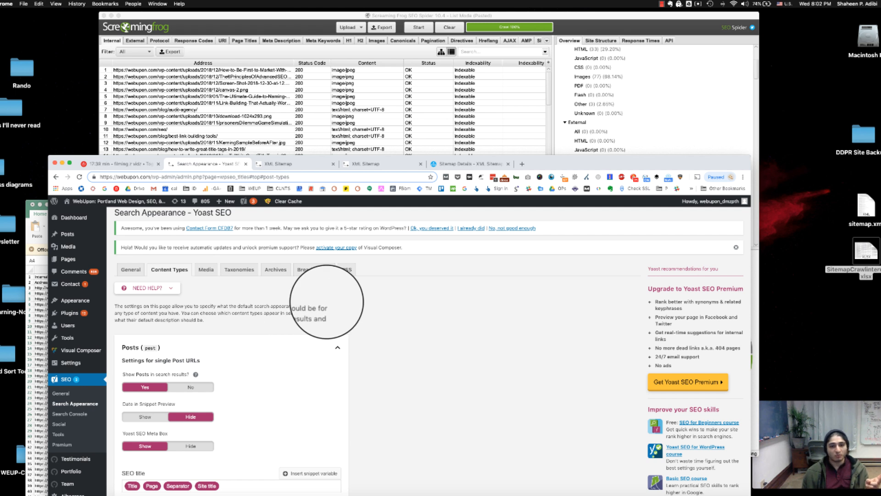
# Return to Screaming Frog, view the details of the /blog/audit-agency/ URL and look through the crawled sitemap URLs.
pyautogui.click(410, 103)
pyautogui.click(407, 109)
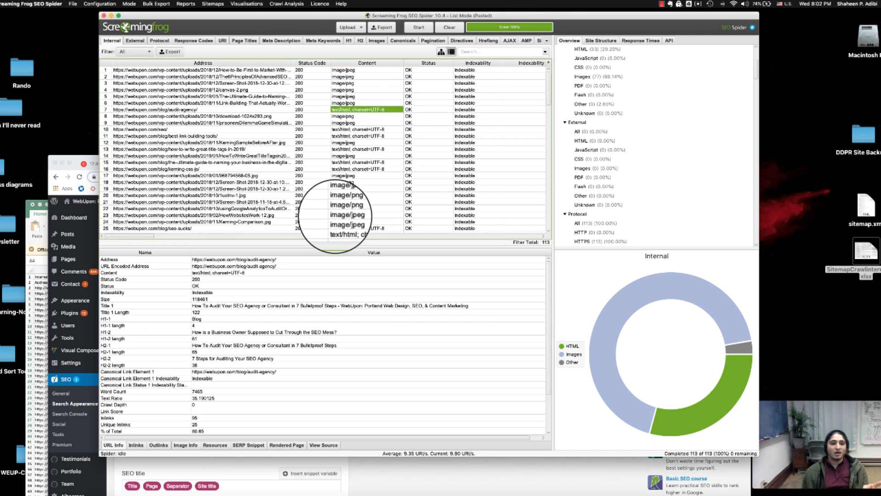
pyautogui.scroll(-6, 355, 175)
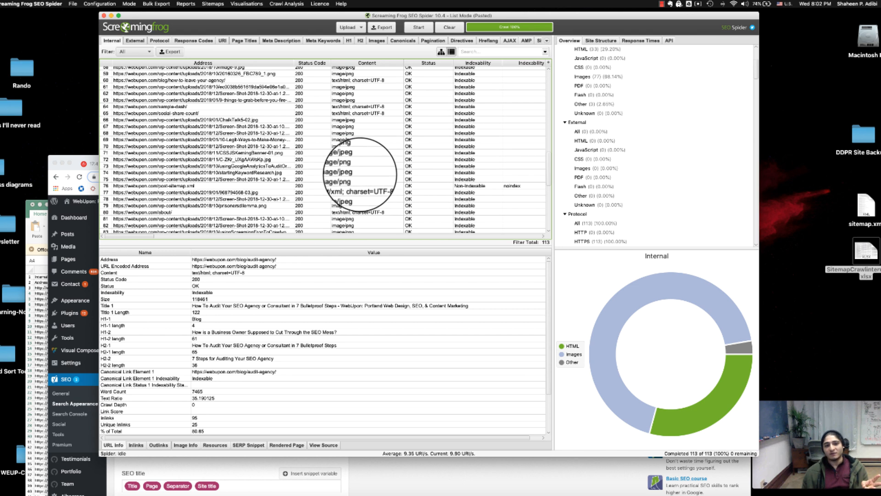
pyautogui.scroll(6, 426, 198)
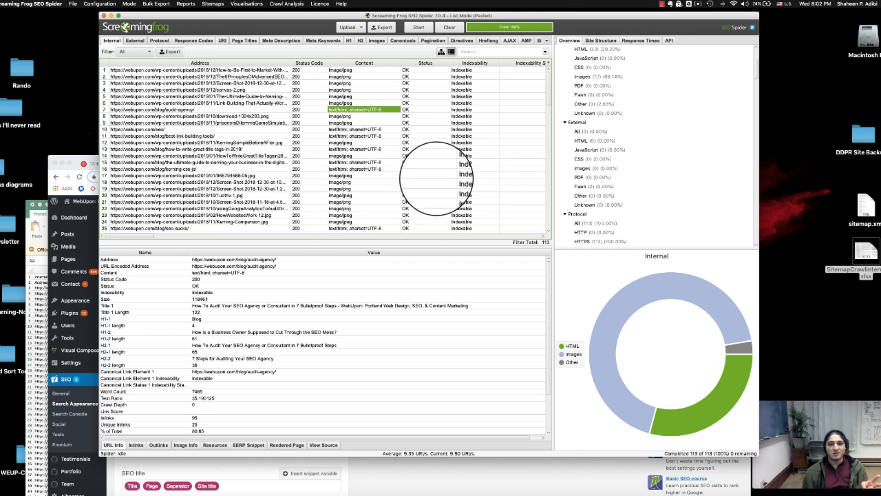